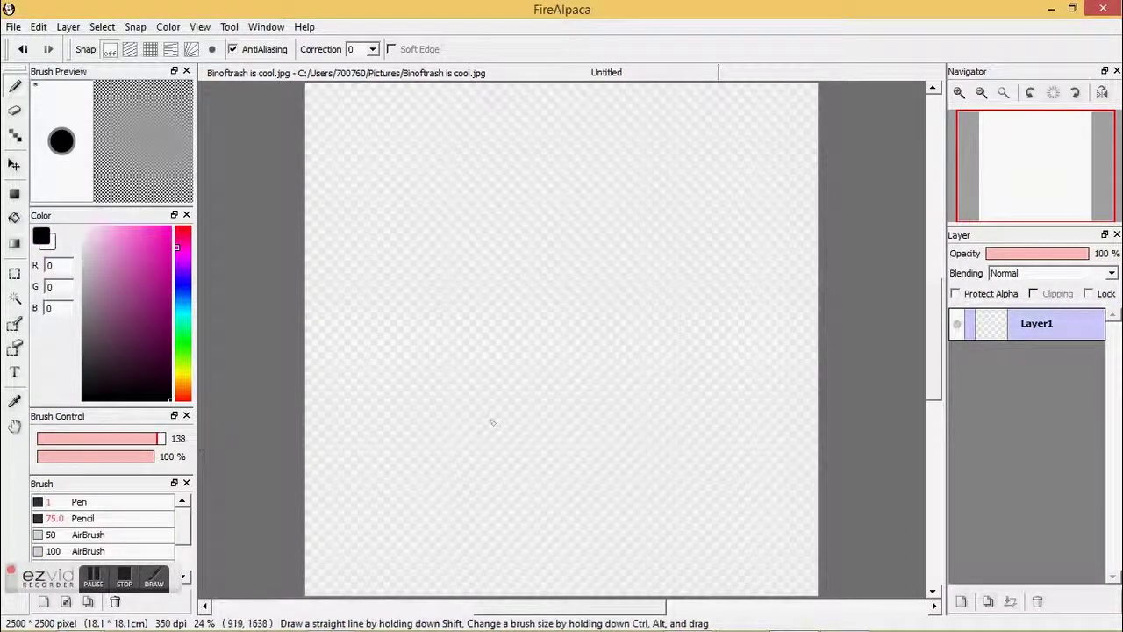
# With the Pen brush at size 10, sketch a boxy head with visible top and side faces and a curved collar beneath it.
pyautogui.click(79, 500)
pyautogui.moveTo(39, 438); pyautogui.dragTo(42, 438)
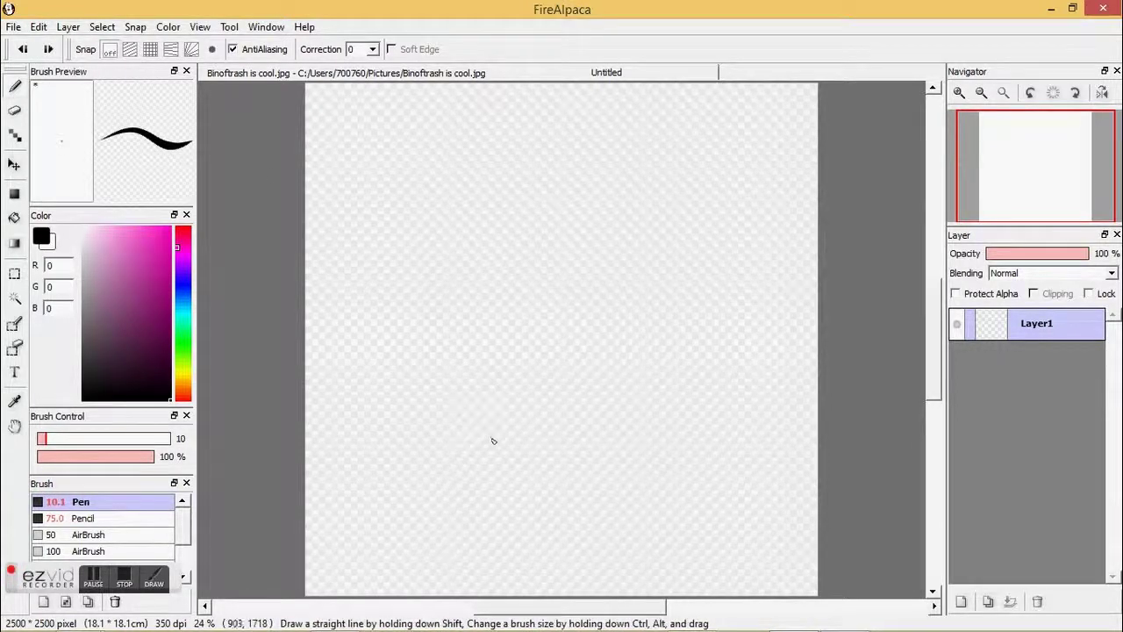
pyautogui.moveTo(562, 374)
pyautogui.mouseDown()
pyautogui.moveTo(633, 372)
pyautogui.moveTo(640, 236)
pyautogui.moveTo(605, 225)
pyautogui.moveTo(638, 232)
pyautogui.moveTo(632, 365)
pyautogui.mouseUp()
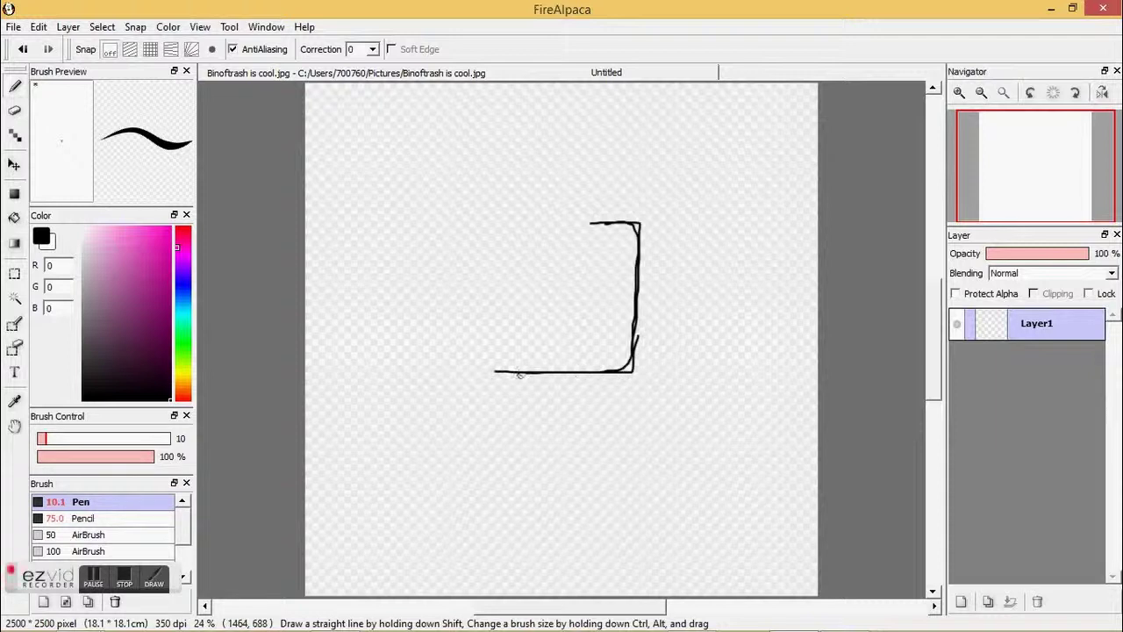
pyautogui.moveTo(550, 206); pyautogui.dragTo(639, 211)
pyautogui.moveTo(430, 372)
pyautogui.mouseDown()
pyautogui.moveTo(416, 349)
pyautogui.moveTo(416, 212)
pyautogui.moveTo(518, 187)
pyautogui.moveTo(633, 204)
pyautogui.mouseUp()
pyautogui.moveTo(490, 371)
pyautogui.mouseDown()
pyautogui.moveTo(501, 398)
pyautogui.moveTo(540, 403)
pyautogui.moveTo(565, 376)
pyautogui.moveTo(481, 389)
pyautogui.mouseUp()
pyautogui.moveTo(490, 392)
pyautogui.mouseDown()
pyautogui.moveTo(556, 404)
pyautogui.moveTo(566, 391)
pyautogui.mouseUp()
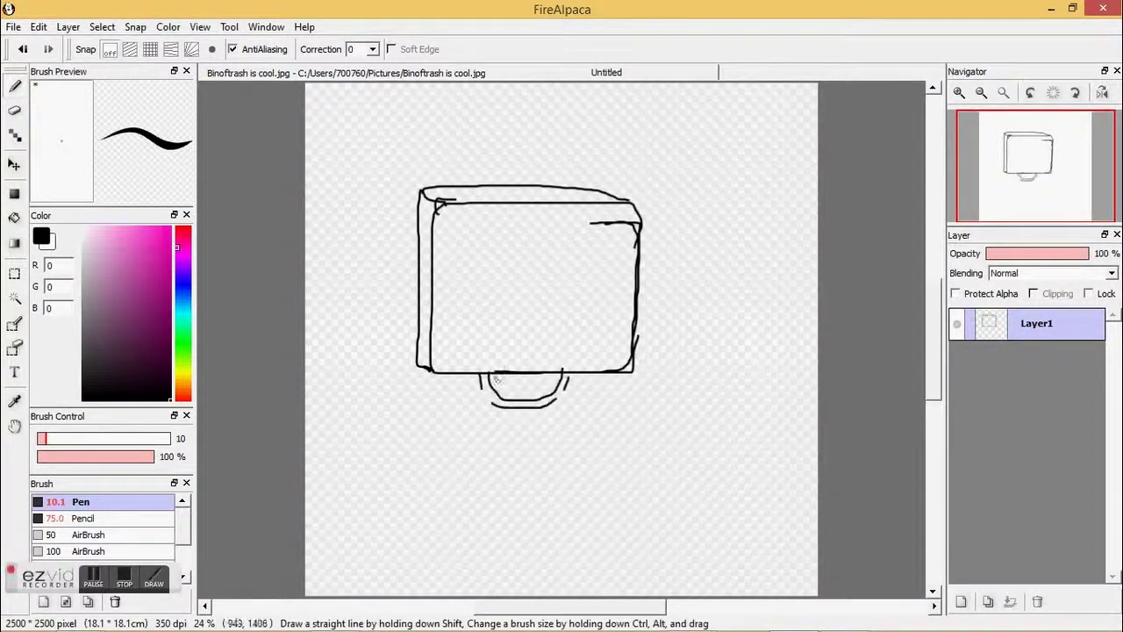
# Draw the wavy left jacket edge below the head and the body's two straight sides down to the canvas's lower edge.
pyautogui.moveTo(462, 380); pyautogui.dragTo(486, 477)
pyautogui.moveTo(472, 536); pyautogui.dragTo(465, 595)
pyautogui.moveTo(480, 450)
pyautogui.mouseDown()
pyautogui.moveTo(483, 494)
pyautogui.moveTo(466, 546)
pyautogui.mouseUp()
pyautogui.moveTo(430, 374); pyautogui.dragTo(426, 593)
pyautogui.moveTo(621, 374); pyautogui.dragTo(612, 593)
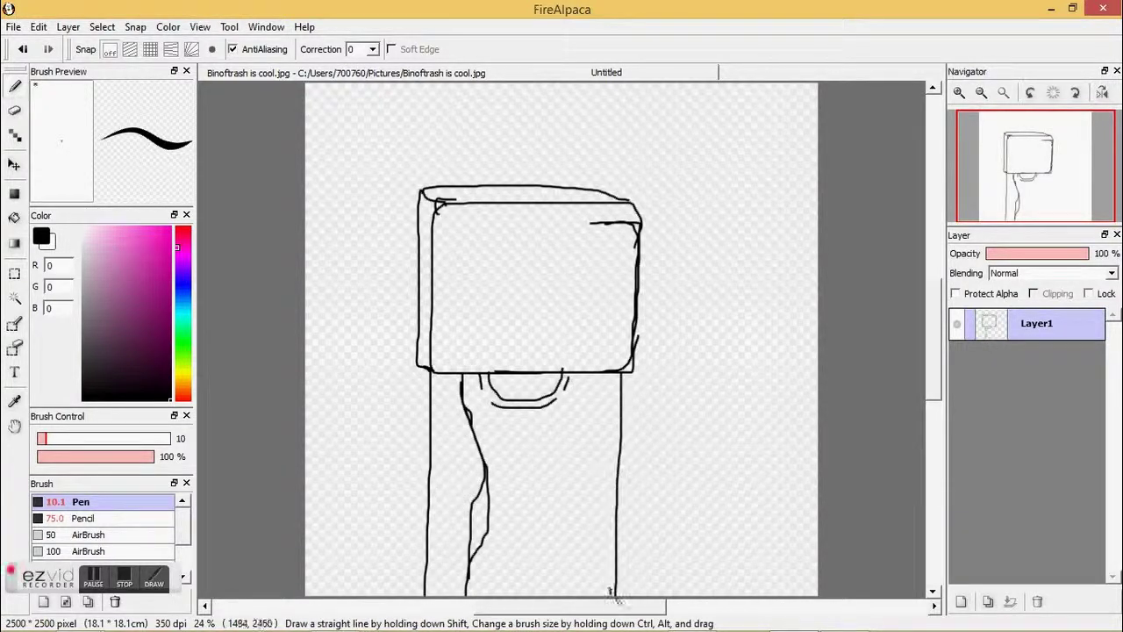
# Draw the right jacket edge curving down from the head, retrace the body's right side and close the body with a base line.
pyautogui.moveTo(587, 537)
pyautogui.mouseDown()
pyautogui.moveTo(583, 453)
pyautogui.moveTo(618, 374)
pyautogui.mouseUp()
pyautogui.moveTo(586, 593)
pyautogui.mouseDown()
pyautogui.moveTo(564, 565)
pyautogui.moveTo(563, 513)
pyautogui.mouseUp()
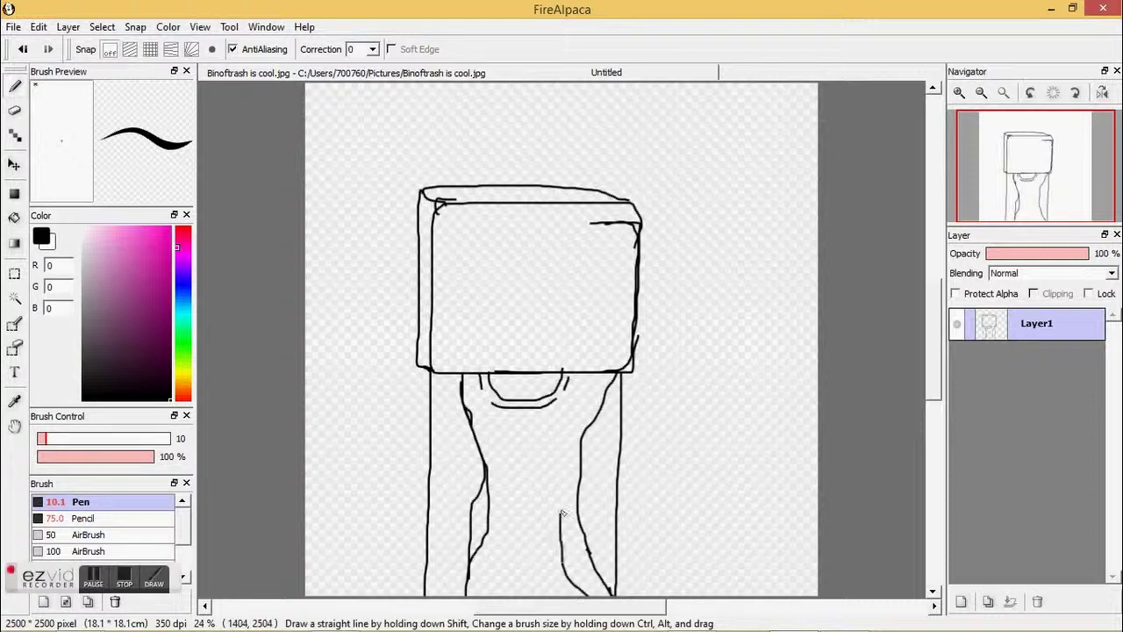
pyautogui.moveTo(562, 455); pyautogui.dragTo(616, 373)
pyautogui.moveTo(465, 379)
pyautogui.mouseDown()
pyautogui.moveTo(487, 419)
pyautogui.moveTo(480, 595)
pyautogui.mouseUp()
pyautogui.moveTo(624, 372); pyautogui.dragTo(626, 594)
pyautogui.moveTo(425, 594); pyautogui.dragTo(642, 595)
# Erase the uneven parts of both jacket edges and redraw them with smoother pen lines.
pyautogui.click(9, 109)
pyautogui.moveTo(590, 432)
pyautogui.mouseDown()
pyautogui.moveTo(615, 563)
pyautogui.moveTo(581, 430)
pyautogui.moveTo(564, 532)
pyautogui.mouseUp()
pyautogui.moveTo(470, 572)
pyautogui.mouseDown()
pyautogui.moveTo(476, 443)
pyautogui.moveTo(468, 589)
pyautogui.mouseUp()
pyautogui.click(15, 86)
pyautogui.moveTo(497, 501); pyautogui.dragTo(499, 451)
pyautogui.moveTo(600, 388)
pyautogui.mouseDown()
pyautogui.moveTo(568, 470)
pyautogui.moveTo(589, 588)
pyautogui.mouseUp()
# Draw the left shoulder with a narrow sleeve opening beside the body and a line slanting outward for the arm.
pyautogui.moveTo(408, 393); pyautogui.dragTo(407, 391)
pyautogui.moveTo(423, 366)
pyautogui.mouseDown()
pyautogui.moveTo(414, 401)
pyautogui.moveTo(427, 465)
pyautogui.mouseUp()
pyautogui.moveTo(423, 434)
pyautogui.mouseDown()
pyautogui.moveTo(416, 389)
pyautogui.moveTo(366, 455)
pyautogui.mouseUp()
pyautogui.press('XF86AudioRaiseVolume')
pyautogui.click(207, 88)
pyautogui.moveTo(402, 376)
pyautogui.mouseDown()
pyautogui.moveTo(371, 427)
pyautogui.moveTo(383, 404)
pyautogui.moveTo(368, 408)
pyautogui.moveTo(322, 485)
pyautogui.mouseUp()
pyautogui.doubleClick(24, 49)
pyautogui.moveTo(403, 387)
pyautogui.mouseDown()
pyautogui.moveTo(313, 462)
pyautogui.moveTo(377, 538)
pyautogui.mouseUp()
pyautogui.doubleClick(25, 50)
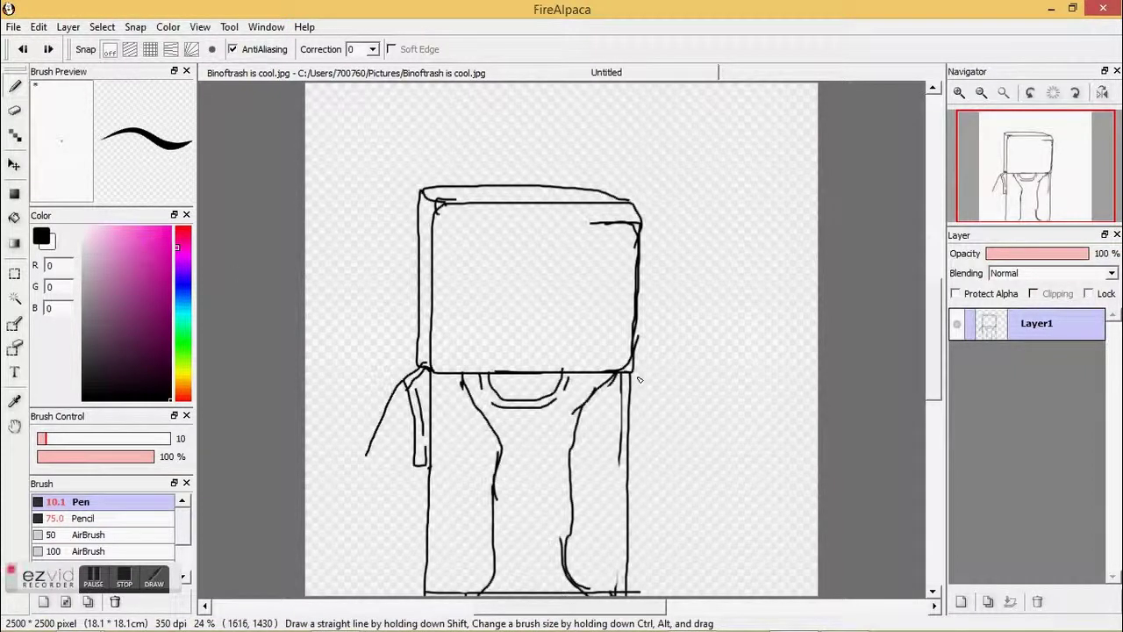
# Draw the face with two large square eyes, a curved smile and thick eyebrows above the eyes.
pyautogui.moveTo(488, 255); pyautogui.dragTo(461, 258)
pyautogui.moveTo(501, 315)
pyautogui.mouseDown()
pyautogui.moveTo(536, 308)
pyautogui.moveTo(531, 258)
pyautogui.moveTo(470, 261)
pyautogui.moveTo(458, 245)
pyautogui.moveTo(530, 242)
pyautogui.mouseUp()
pyautogui.moveTo(556, 336)
pyautogui.mouseDown()
pyautogui.moveTo(486, 328)
pyautogui.moveTo(538, 367)
pyautogui.moveTo(556, 336)
pyautogui.mouseUp()
pyautogui.click(23, 49)
pyautogui.moveTo(482, 332)
pyautogui.mouseDown()
pyautogui.moveTo(519, 351)
pyautogui.moveTo(575, 350)
pyautogui.mouseUp()
pyautogui.moveTo(550, 318)
pyautogui.mouseDown()
pyautogui.moveTo(629, 270)
pyautogui.moveTo(592, 324)
pyautogui.moveTo(546, 320)
pyautogui.mouseUp()
pyautogui.moveTo(555, 237); pyautogui.dragTo(606, 226)
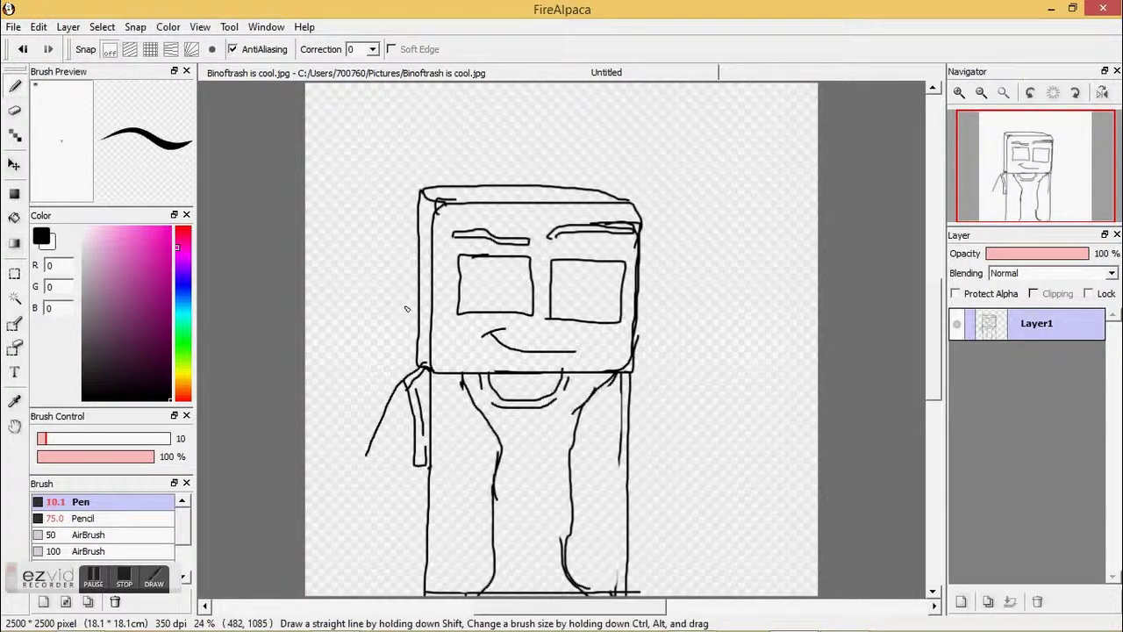
# Draw spiky hair over the head with a jagged fringe and side hair, and erase part of the head's left edge.
pyautogui.moveTo(405, 362); pyautogui.dragTo(422, 186)
pyautogui.moveTo(407, 307); pyautogui.dragTo(438, 263)
pyautogui.moveTo(417, 187)
pyautogui.mouseDown()
pyautogui.moveTo(481, 149)
pyautogui.moveTo(548, 131)
pyautogui.moveTo(617, 182)
pyautogui.mouseUp()
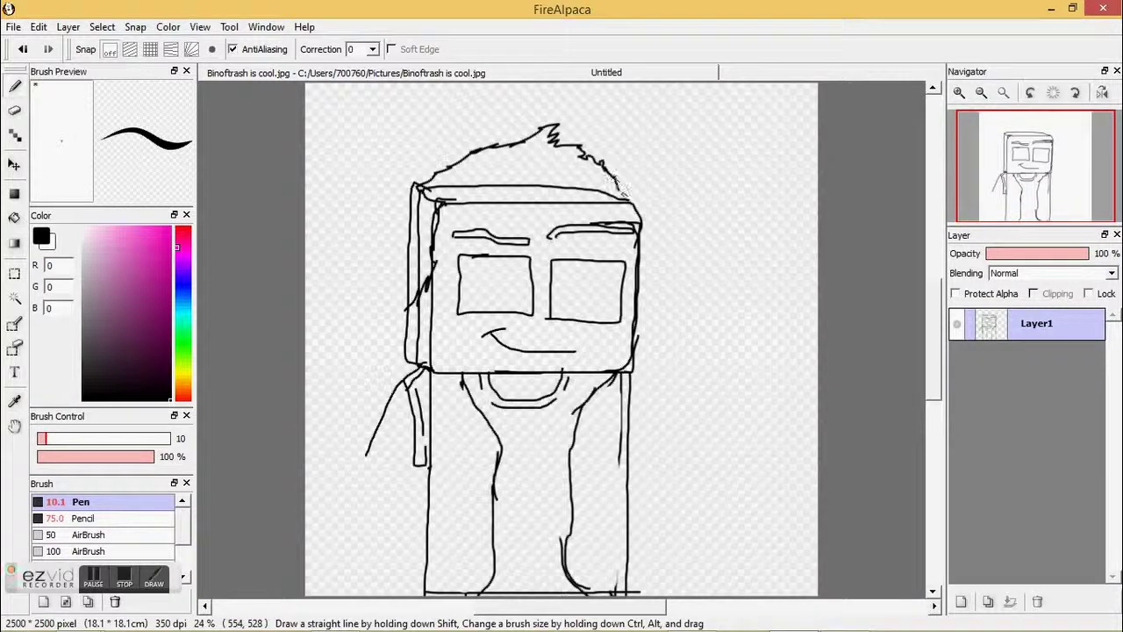
pyautogui.moveTo(433, 262)
pyautogui.mouseDown()
pyautogui.moveTo(436, 233)
pyautogui.moveTo(643, 208)
pyautogui.mouseUp()
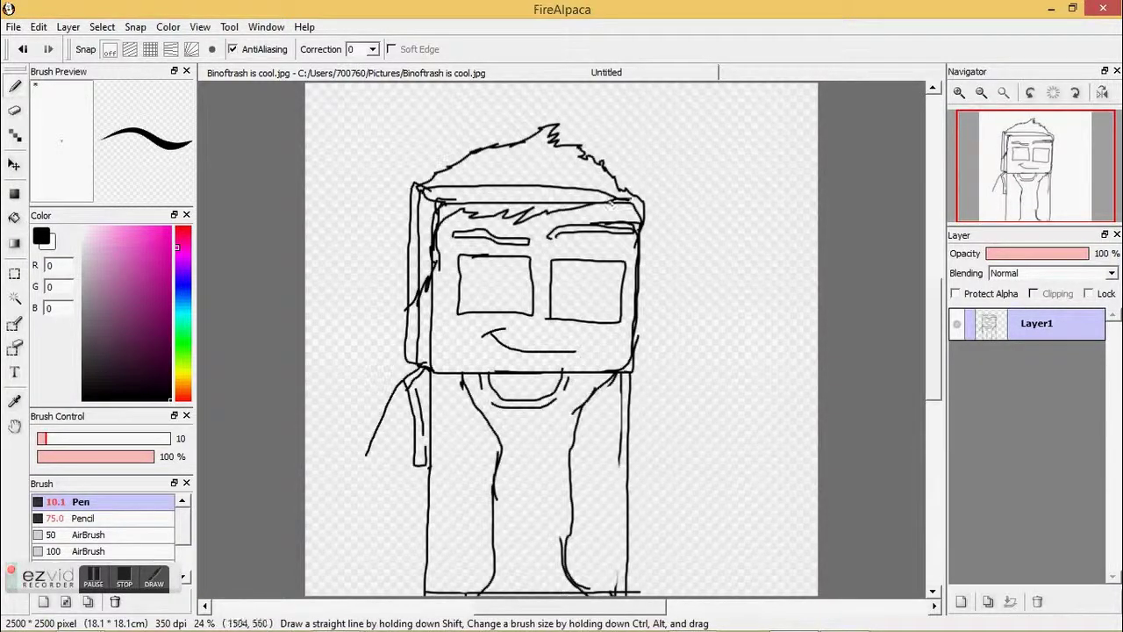
pyautogui.click(15, 110)
pyautogui.moveTo(423, 235); pyautogui.dragTo(417, 277)
pyautogui.click(4, 5)
pyautogui.click(3, 5)
pyautogui.click(6, 10)
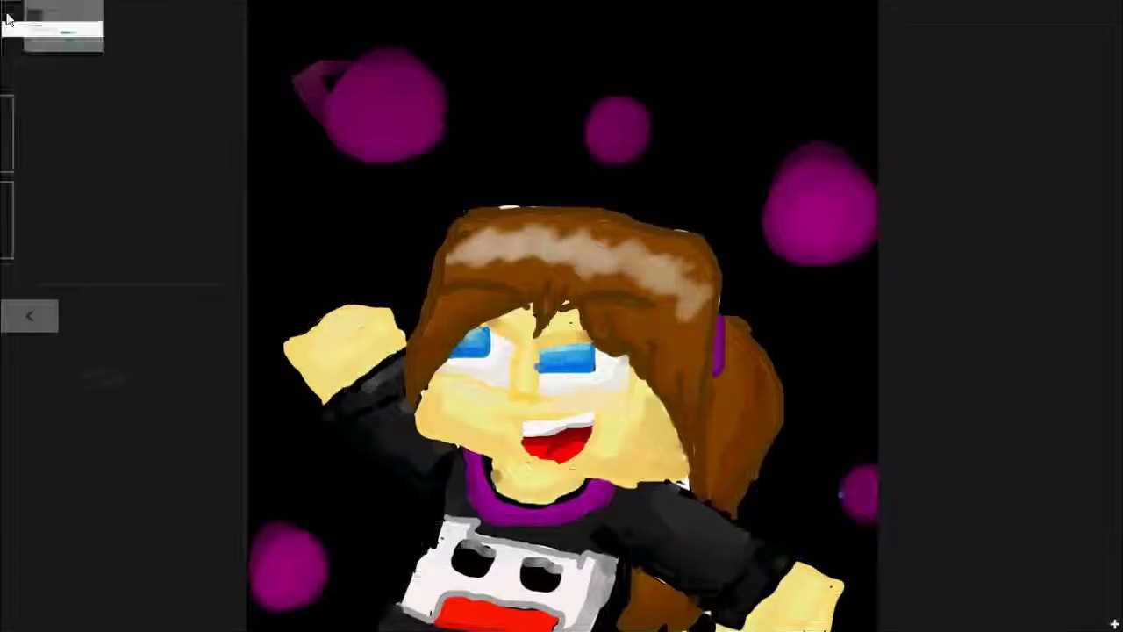
pyautogui.click(5, 10)
pyautogui.click(5, 11)
pyautogui.click(27, 42)
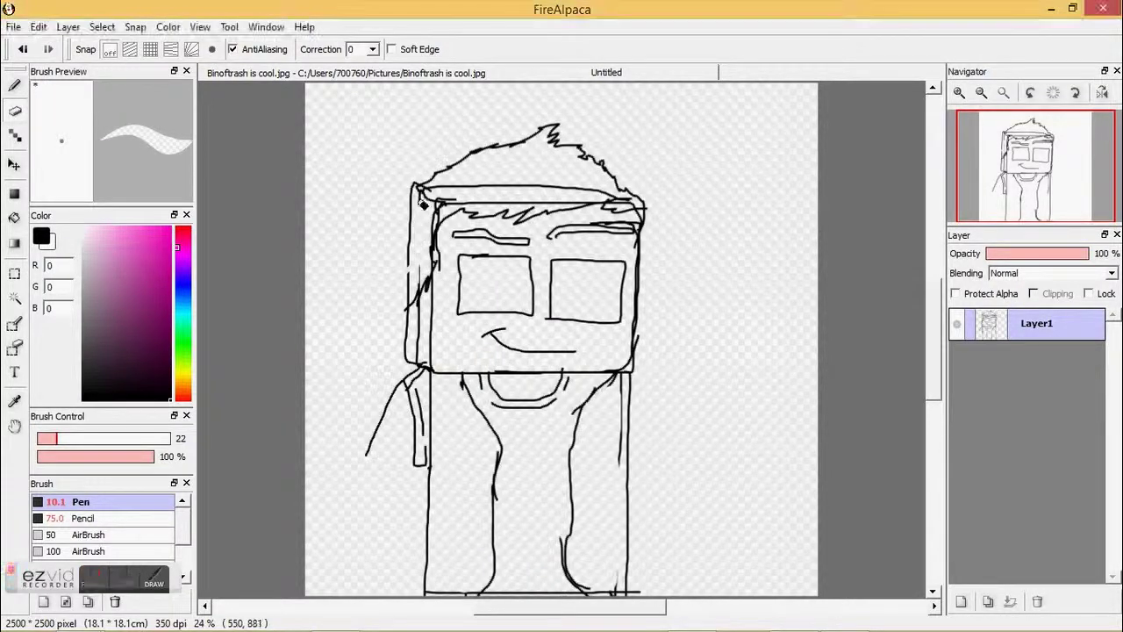
# Enlarge the eraser to size 54 and erase the head's upper box lines and the jagged fringe under the hair.
pyautogui.click(86, 438)
pyautogui.moveTo(460, 187); pyautogui.dragTo(428, 210)
pyautogui.moveTo(569, 183)
pyautogui.mouseDown()
pyautogui.moveTo(429, 226)
pyautogui.moveTo(431, 238)
pyautogui.moveTo(566, 197)
pyautogui.moveTo(633, 204)
pyautogui.moveTo(572, 204)
pyautogui.mouseUp()
# Redraw the side hair and a curved hairline across the forehead, add square pupils, and erase stray marks in the hair.
pyautogui.click(15, 86)
pyautogui.moveTo(410, 263); pyautogui.dragTo(407, 331)
pyautogui.moveTo(617, 211)
pyautogui.mouseDown()
pyautogui.moveTo(553, 225)
pyautogui.moveTo(466, 213)
pyautogui.mouseUp()
pyautogui.click(14, 111)
pyautogui.moveTo(552, 219)
pyautogui.mouseDown()
pyautogui.moveTo(626, 210)
pyautogui.moveTo(546, 249)
pyautogui.moveTo(559, 206)
pyautogui.mouseUp()
pyautogui.click(93, 576)
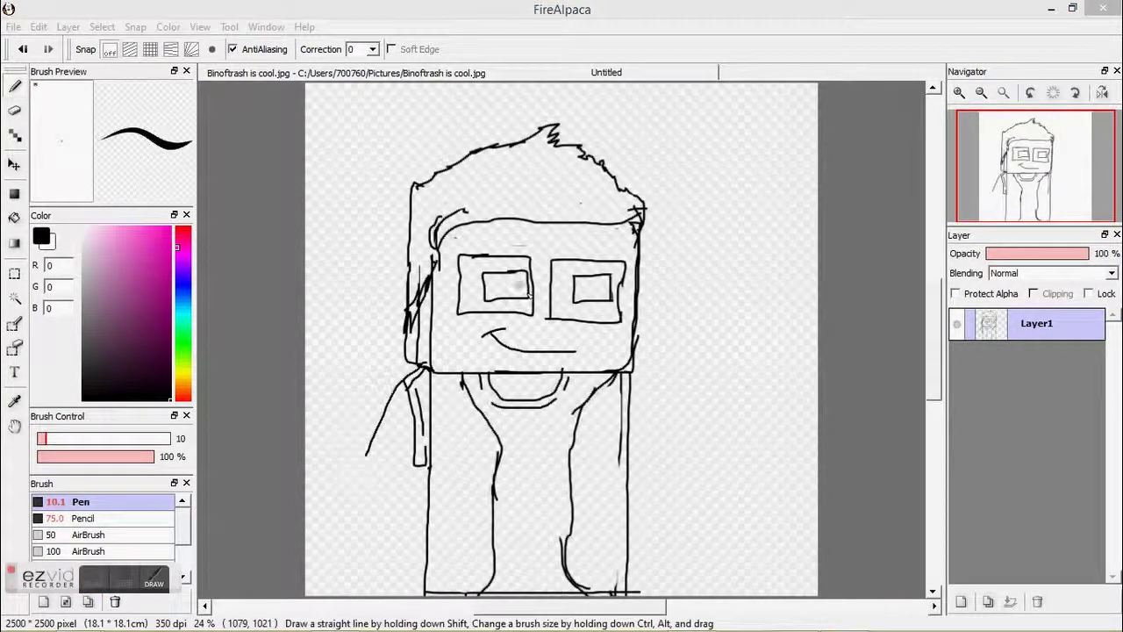
# Draw goggles resting on the hair, with a strap around the head's left side, two square frames and a connecting bridge.
pyautogui.moveTo(417, 277)
pyautogui.mouseDown()
pyautogui.moveTo(475, 208)
pyautogui.moveTo(413, 239)
pyautogui.moveTo(408, 277)
pyautogui.mouseUp()
pyautogui.moveTo(470, 198)
pyautogui.mouseDown()
pyautogui.moveTo(483, 238)
pyautogui.moveTo(548, 184)
pyautogui.moveTo(469, 183)
pyautogui.mouseUp()
pyautogui.moveTo(549, 237); pyautogui.dragTo(539, 189)
pyautogui.press('e')
pyautogui.moveTo(553, 239)
pyautogui.mouseDown()
pyautogui.moveTo(544, 179)
pyautogui.moveTo(546, 239)
pyautogui.mouseUp()
pyautogui.press('b')
pyautogui.moveTo(569, 174)
pyautogui.mouseDown()
pyautogui.moveTo(571, 235)
pyautogui.moveTo(637, 233)
pyautogui.mouseUp()
pyautogui.moveTo(635, 233); pyautogui.dragTo(635, 180)
pyautogui.moveTo(561, 175); pyautogui.dragTo(633, 200)
# Erase the hair and head lines crossing the goggles, then touch up the strap and add inner edge marks to the frames.
pyautogui.press('e')
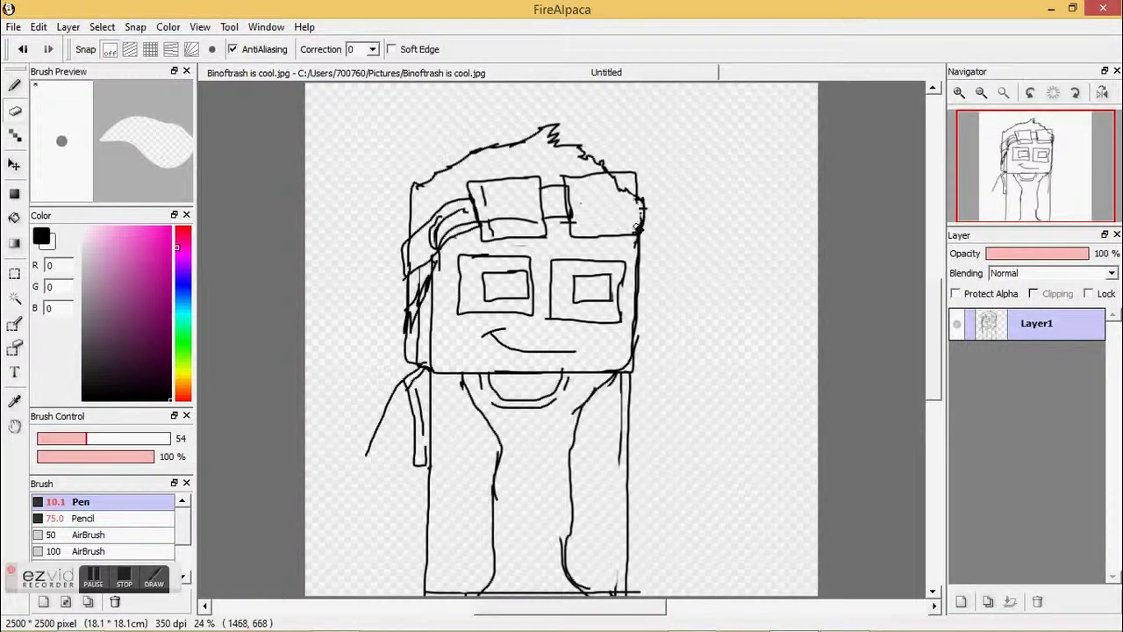
pyautogui.moveTo(508, 218)
pyautogui.mouseDown()
pyautogui.moveTo(460, 226)
pyautogui.moveTo(448, 245)
pyautogui.moveTo(449, 211)
pyautogui.mouseUp()
pyautogui.press('b')
pyautogui.moveTo(427, 257); pyautogui.dragTo(458, 236)
pyautogui.moveTo(578, 186); pyautogui.dragTo(581, 235)
pyautogui.moveTo(631, 199); pyautogui.dragTo(633, 234)
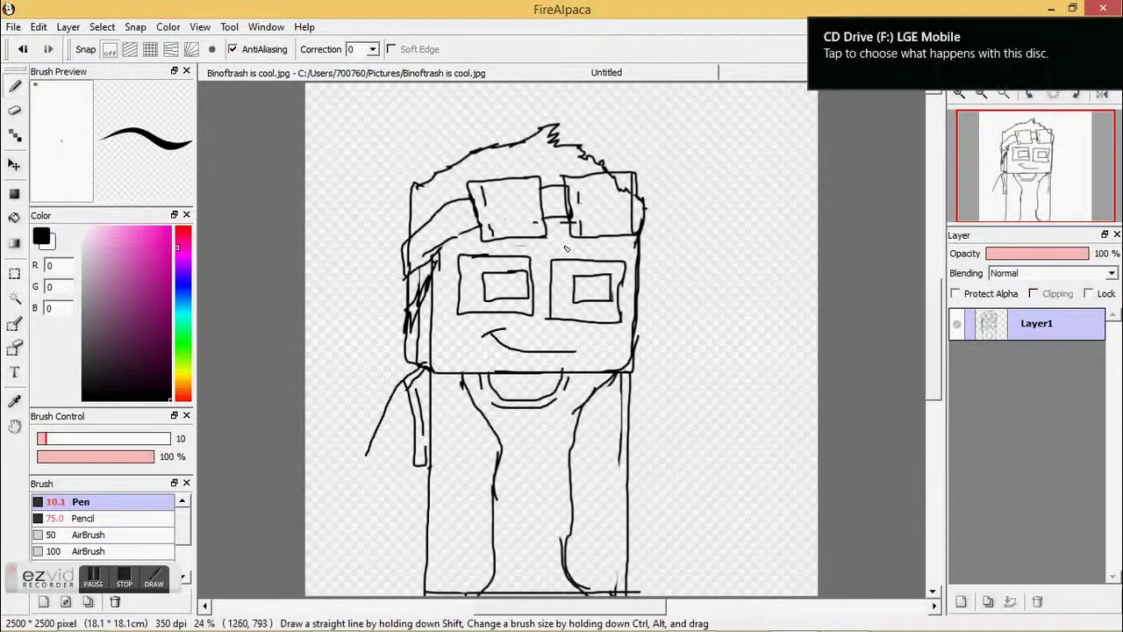
# Reshape the facing edges of the two eyes and add a small rectangular nose between them.
pyautogui.moveTo(631, 321); pyautogui.dragTo(616, 267)
pyautogui.moveTo(529, 257)
pyautogui.mouseDown()
pyautogui.moveTo(528, 313)
pyautogui.moveTo(547, 293)
pyautogui.moveTo(551, 318)
pyautogui.moveTo(526, 317)
pyautogui.moveTo(543, 334)
pyautogui.moveTo(559, 322)
pyautogui.mouseUp()
pyautogui.press('e')
pyautogui.press('b')
# Draw an inner square lens inside each goggle frame.
pyautogui.moveTo(534, 225); pyautogui.dragTo(493, 190)
pyautogui.moveTo(577, 232); pyautogui.dragTo(629, 233)
pyautogui.moveTo(628, 233); pyautogui.dragTo(627, 183)
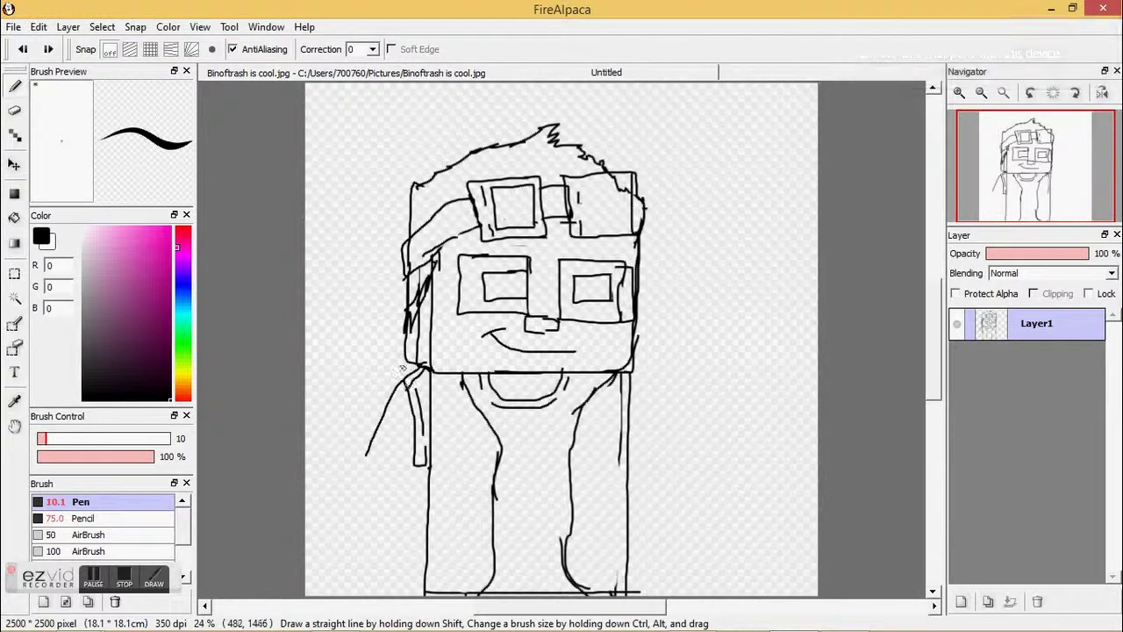
# Draw the bent left arm from the shoulder out to the canvas edge with its cuff and hand, erasing stray lines.
pyautogui.moveTo(406, 381)
pyautogui.mouseDown()
pyautogui.moveTo(306, 456)
pyautogui.moveTo(351, 524)
pyautogui.mouseUp()
pyautogui.moveTo(424, 463); pyautogui.dragTo(381, 478)
pyautogui.moveTo(369, 454); pyautogui.dragTo(402, 505)
pyautogui.moveTo(307, 506)
pyautogui.mouseDown()
pyautogui.moveTo(332, 547)
pyautogui.moveTo(396, 407)
pyautogui.moveTo(372, 454)
pyautogui.mouseUp()
pyautogui.click(15, 111)
pyautogui.moveTo(333, 543)
pyautogui.mouseDown()
pyautogui.moveTo(307, 507)
pyautogui.moveTo(361, 557)
pyautogui.mouseUp()
pyautogui.click(15, 85)
pyautogui.press('e')
pyautogui.press('b')
# Try a large sword held across the body with its blade passing over the face, erasing the lines inside the blade.
pyautogui.moveTo(412, 507)
pyautogui.mouseDown()
pyautogui.moveTo(349, 568)
pyautogui.moveTo(361, 573)
pyautogui.moveTo(432, 524)
pyautogui.moveTo(444, 480)
pyautogui.moveTo(410, 507)
pyautogui.mouseUp()
pyautogui.moveTo(424, 464); pyautogui.dragTo(446, 481)
pyautogui.moveTo(419, 436)
pyautogui.mouseDown()
pyautogui.moveTo(525, 532)
pyautogui.moveTo(439, 507)
pyautogui.moveTo(437, 465)
pyautogui.moveTo(555, 340)
pyautogui.mouseUp()
pyautogui.moveTo(439, 461)
pyautogui.mouseDown()
pyautogui.moveTo(706, 171)
pyautogui.moveTo(789, 189)
pyautogui.moveTo(491, 507)
pyautogui.mouseUp()
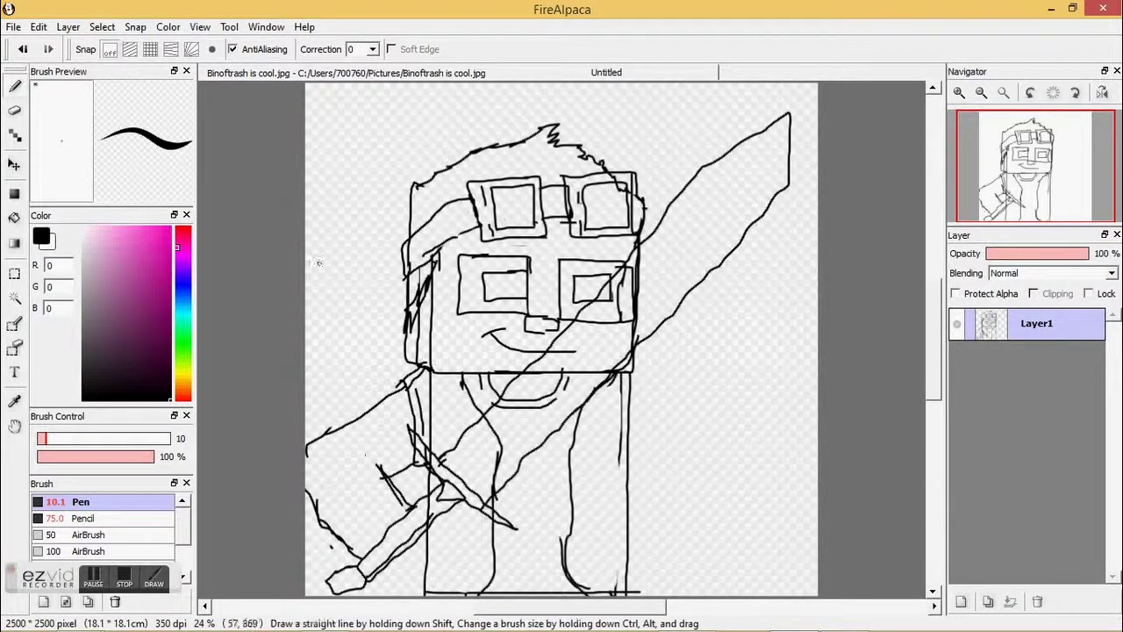
pyautogui.press('e')
pyautogui.moveTo(653, 285)
pyautogui.mouseDown()
pyautogui.moveTo(602, 314)
pyautogui.moveTo(502, 474)
pyautogui.moveTo(558, 370)
pyautogui.mouseUp()
# Try reshaping the sword's handle and pommel at the canvas's lower left corner.
pyautogui.click(15, 85)
pyautogui.moveTo(360, 565); pyautogui.dragTo(323, 594)
pyautogui.moveTo(362, 576)
pyautogui.mouseDown()
pyautogui.moveTo(379, 593)
pyautogui.moveTo(477, 509)
pyautogui.moveTo(401, 522)
pyautogui.mouseUp()
pyautogui.moveTo(431, 468); pyautogui.dragTo(356, 560)
pyautogui.moveTo(356, 561)
pyautogui.mouseDown()
pyautogui.moveTo(417, 484)
pyautogui.moveTo(370, 581)
pyautogui.mouseUp()
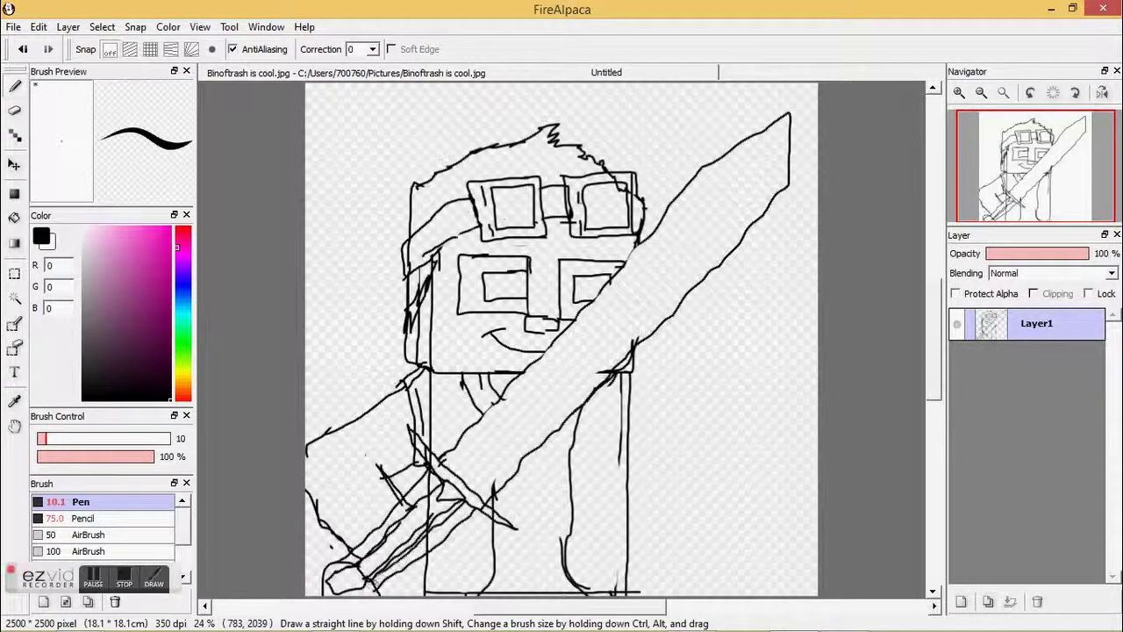
# Erase the rough sword handle and draw a cleaner crossguard and a handle ending near the canvas's lower left corner.
pyautogui.click(15, 110)
pyautogui.moveTo(475, 512)
pyautogui.mouseDown()
pyautogui.moveTo(384, 558)
pyautogui.moveTo(443, 504)
pyautogui.moveTo(333, 584)
pyautogui.moveTo(351, 558)
pyautogui.mouseUp()
pyautogui.press('b')
pyautogui.moveTo(412, 513)
pyautogui.mouseDown()
pyautogui.moveTo(433, 473)
pyautogui.moveTo(386, 530)
pyautogui.mouseUp()
pyautogui.moveTo(469, 502); pyautogui.dragTo(322, 595)
pyautogui.moveTo(341, 563)
pyautogui.mouseDown()
pyautogui.moveTo(427, 482)
pyautogui.moveTo(362, 552)
pyautogui.moveTo(402, 507)
pyautogui.mouseUp()
# Draw a pointed sword blade from the crossguard across the chest to beyond the head's right side, and add a short sleeve line.
pyautogui.click(15, 110)
pyautogui.click(15, 86)
pyautogui.moveTo(630, 371)
pyautogui.mouseDown()
pyautogui.moveTo(651, 376)
pyautogui.moveTo(650, 423)
pyautogui.mouseUp()
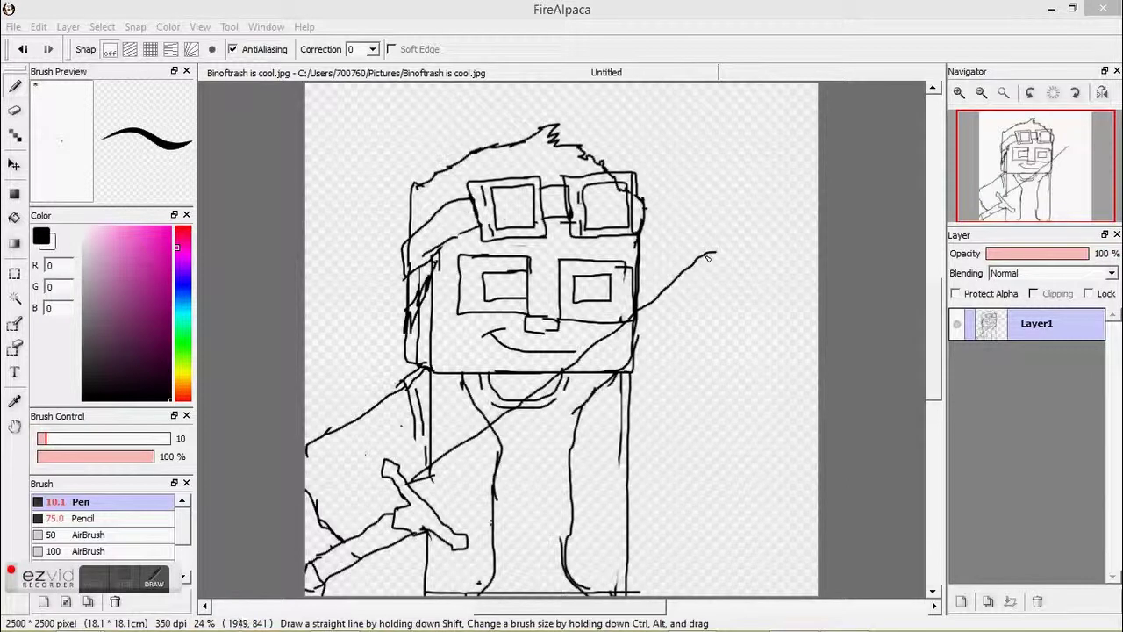
pyautogui.moveTo(708, 256); pyautogui.dragTo(785, 246)
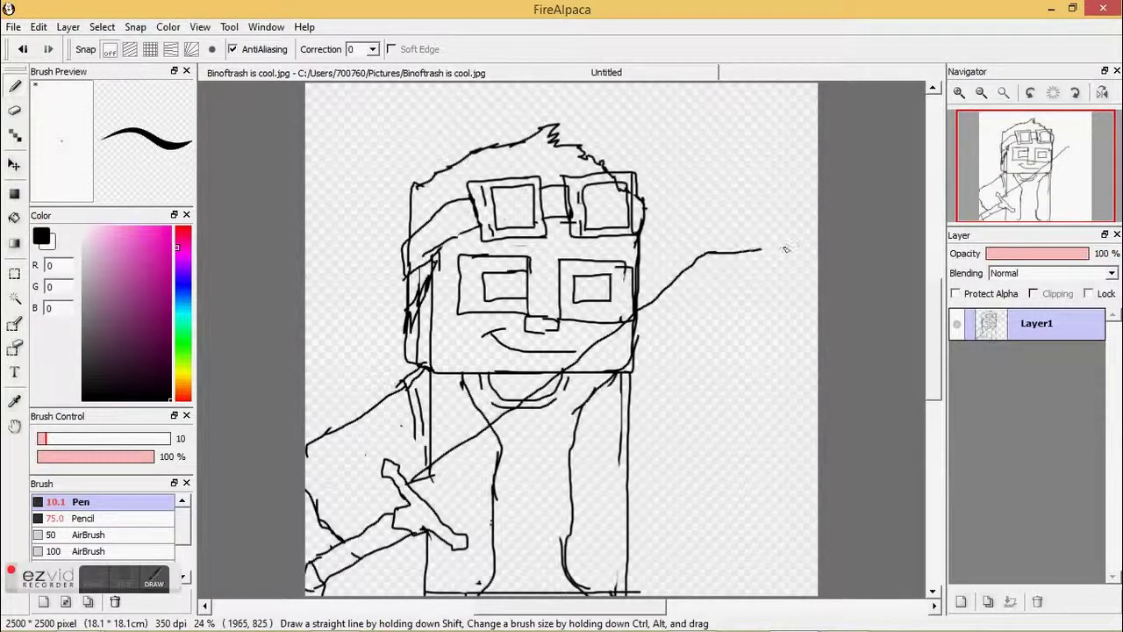
pyautogui.moveTo(762, 296)
pyautogui.mouseDown()
pyautogui.moveTo(678, 371)
pyautogui.moveTo(620, 402)
pyautogui.mouseUp()
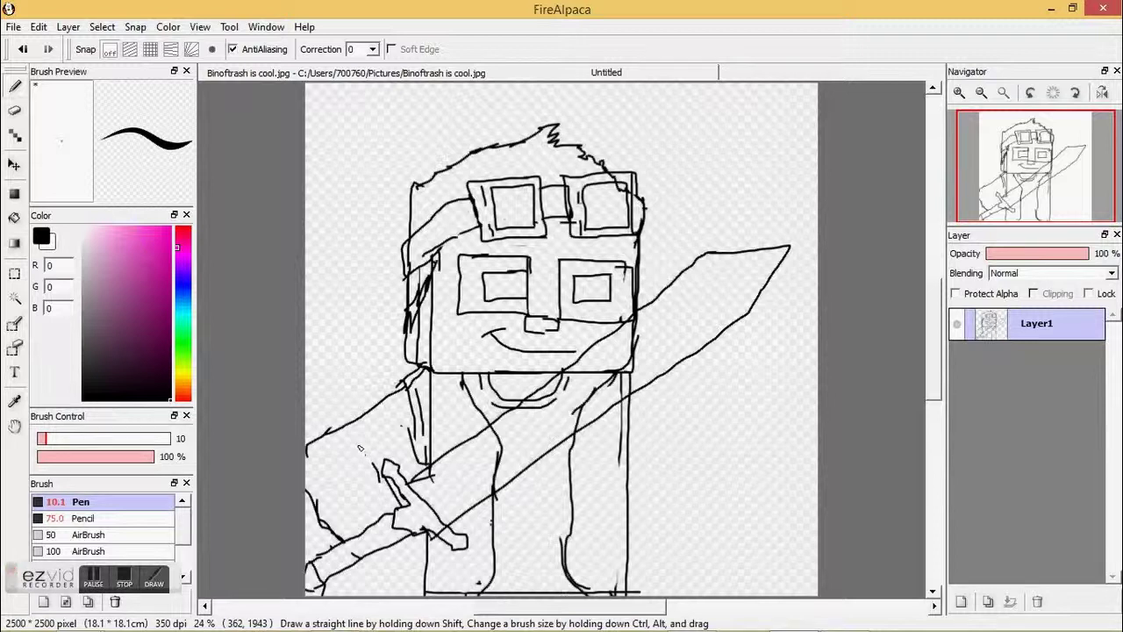
pyautogui.moveTo(358, 446); pyautogui.dragTo(376, 462)
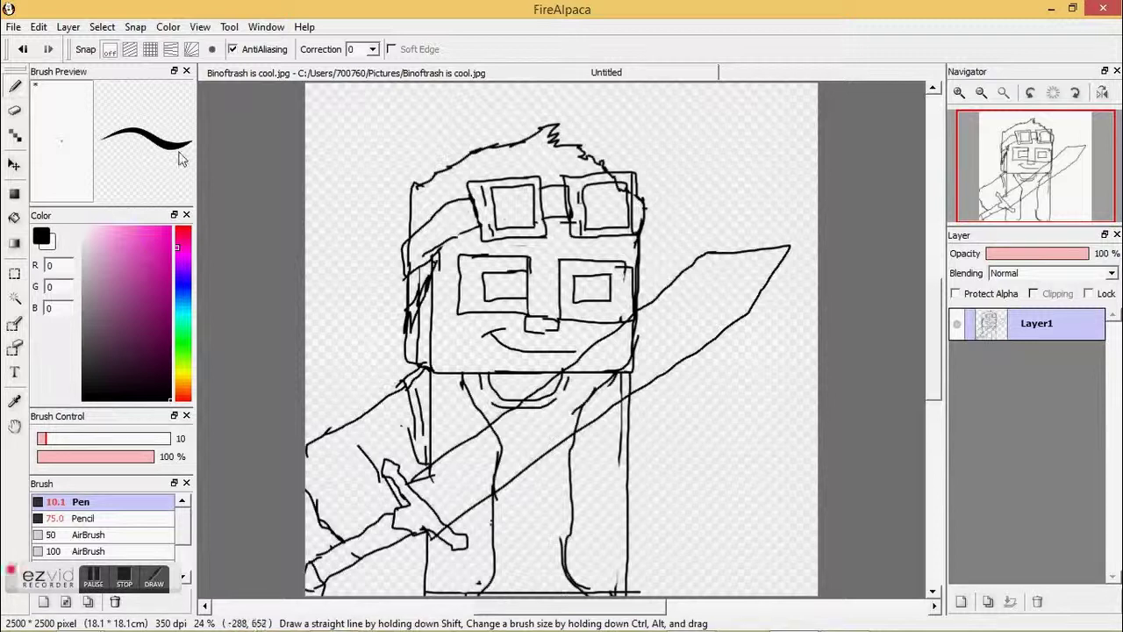
pyautogui.press('XF86AudioLowerVolume')
pyautogui.press('XF86AudioLowerVolume')
pyautogui.press('XF86AudioLowerVolume')
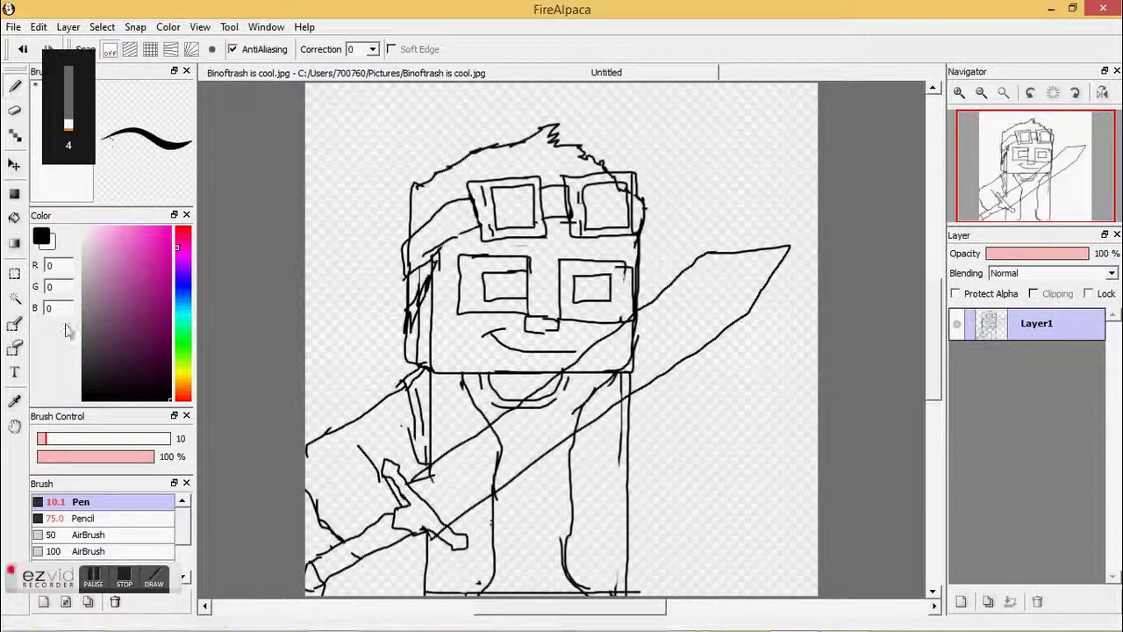
pyautogui.click(98, 584)
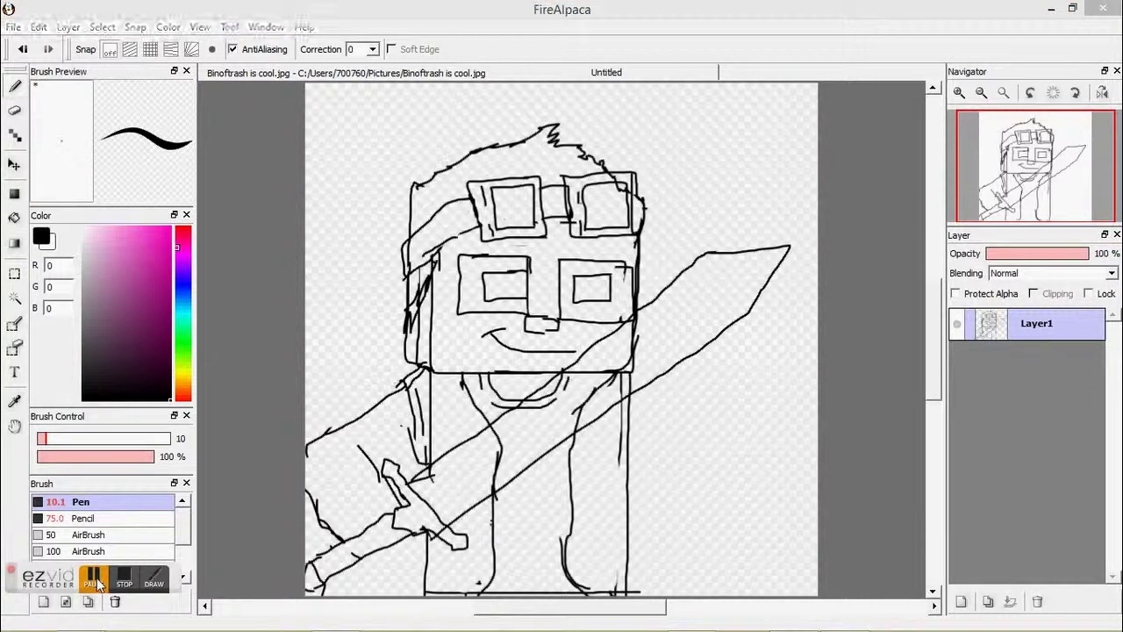
# Draw a short line joining the left sleeve to the sword's crossguard.
pyautogui.click(418, 457)
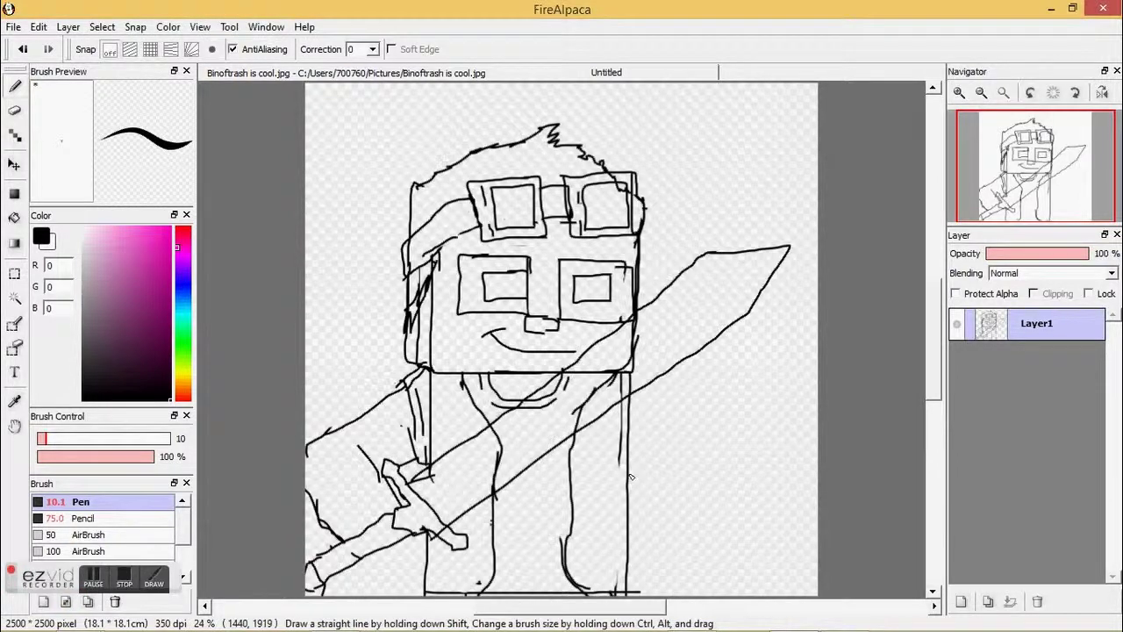
pyautogui.moveTo(645, 451)
pyautogui.mouseDown()
pyautogui.moveTo(650, 381)
pyautogui.moveTo(663, 456)
pyautogui.moveTo(646, 457)
pyautogui.mouseUp()
pyautogui.moveTo(651, 454)
pyautogui.mouseDown()
pyautogui.moveTo(725, 429)
pyautogui.moveTo(752, 383)
pyautogui.mouseUp()
pyautogui.hotkey('ctrl', 'z')
pyautogui.hotkey('ctrl', 'z')
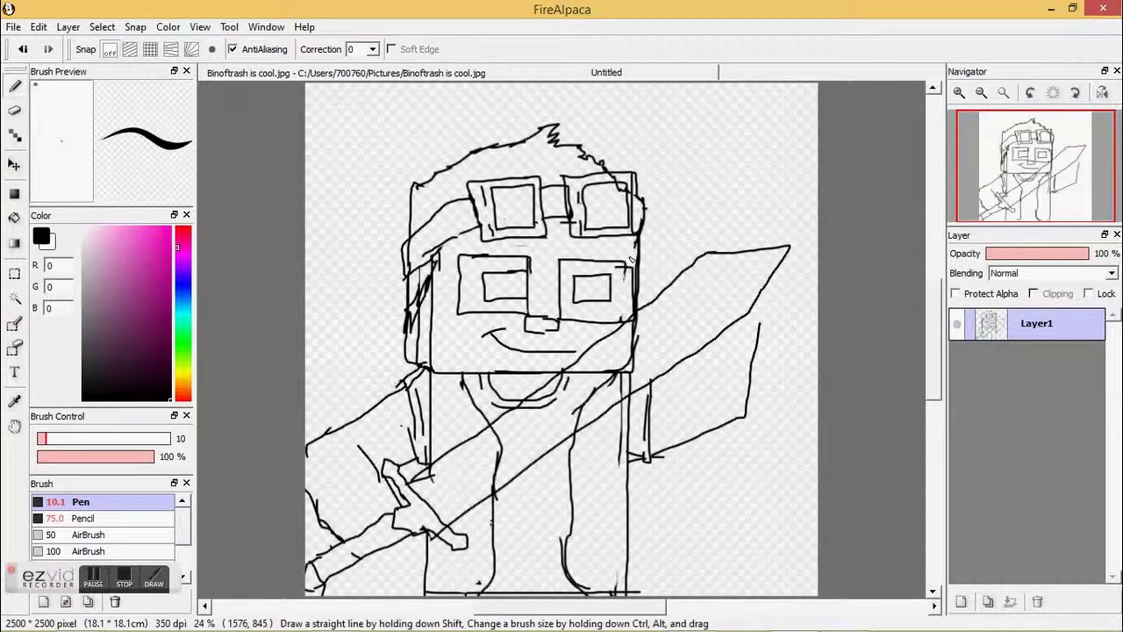
pyautogui.click(21, 56)
pyautogui.click(21, 57)
# Draw the bent right arm below the blade with its sleeve line, cuff and blocky hand.
pyautogui.moveTo(644, 387)
pyautogui.mouseDown()
pyautogui.moveTo(676, 427)
pyautogui.moveTo(623, 474)
pyautogui.mouseUp()
pyautogui.moveTo(677, 429)
pyautogui.mouseDown()
pyautogui.moveTo(706, 482)
pyautogui.moveTo(795, 517)
pyautogui.moveTo(659, 566)
pyautogui.moveTo(620, 509)
pyautogui.mouseUp()
pyautogui.moveTo(716, 483); pyautogui.dragTo(756, 472)
pyautogui.moveTo(704, 487)
pyautogui.mouseDown()
pyautogui.moveTo(687, 492)
pyautogui.moveTo(672, 463)
pyautogui.mouseUp()
# Erase the face and body lines that cross the inside of the sword blade, then return to the brush.
pyautogui.press('e')
pyautogui.moveTo(648, 330)
pyautogui.mouseDown()
pyautogui.moveTo(484, 471)
pyautogui.moveTo(528, 407)
pyautogui.moveTo(660, 293)
pyautogui.mouseUp()
pyautogui.press('b')
# Pick bright green (R 0, G 255, B 169) and paint a small color swatch near the canvas's upper left corner.
pyautogui.click(182, 324)
pyautogui.click(169, 250)
pyautogui.click(171, 227)
pyautogui.click(58, 438)
pyautogui.moveTo(411, 482); pyautogui.dragTo(428, 470)
pyautogui.moveTo(329, 111); pyautogui.dragTo(329, 119)
# Pick dark teal (R 18, G 173, B 173) and trace both edges of the sword blade with the Pen brush at size 32.
pyautogui.click(178, 313)
pyautogui.moveTo(177, 314); pyautogui.dragTo(180, 320)
pyautogui.click(162, 281)
pyautogui.click(179, 314)
pyautogui.moveTo(89, 440); pyautogui.dragTo(71, 442)
pyautogui.moveTo(408, 482)
pyautogui.mouseDown()
pyautogui.moveTo(688, 261)
pyautogui.moveTo(790, 250)
pyautogui.moveTo(689, 360)
pyautogui.moveTo(446, 528)
pyautogui.mouseUp()
pyautogui.hotkey('ctrl', 'z')
pyautogui.click(65, 441)
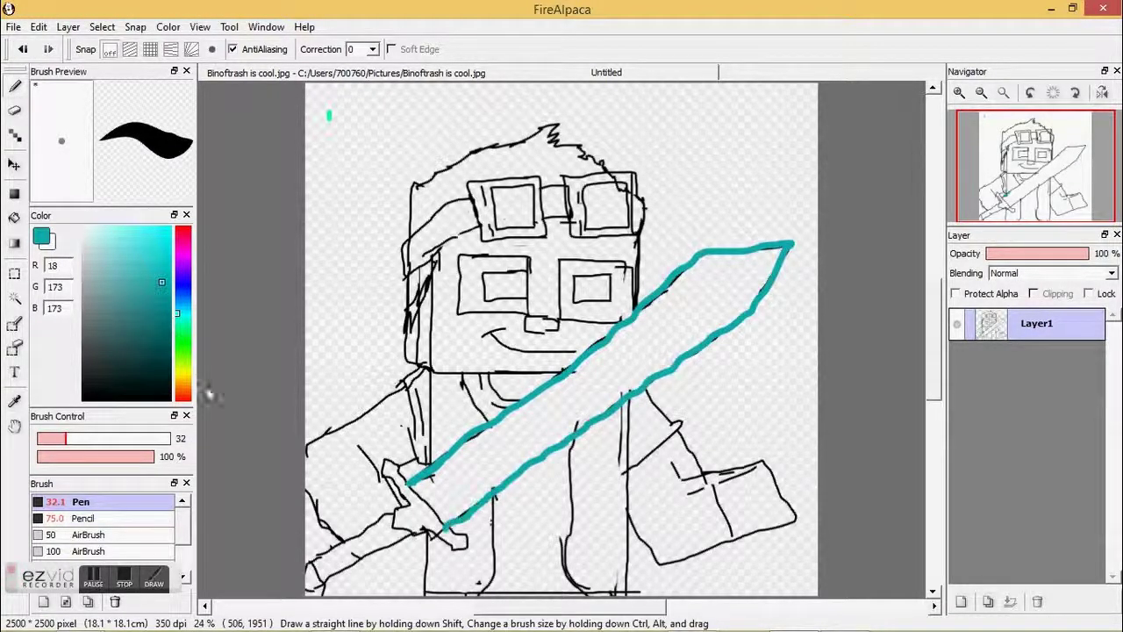
# Sample the bright green swatch and fill the sword blade with it using the Bucket tool.
pyautogui.click(14, 401)
pyautogui.click(329, 115)
pyautogui.click(14, 217)
pyautogui.click(645, 352)
pyautogui.click(644, 352)
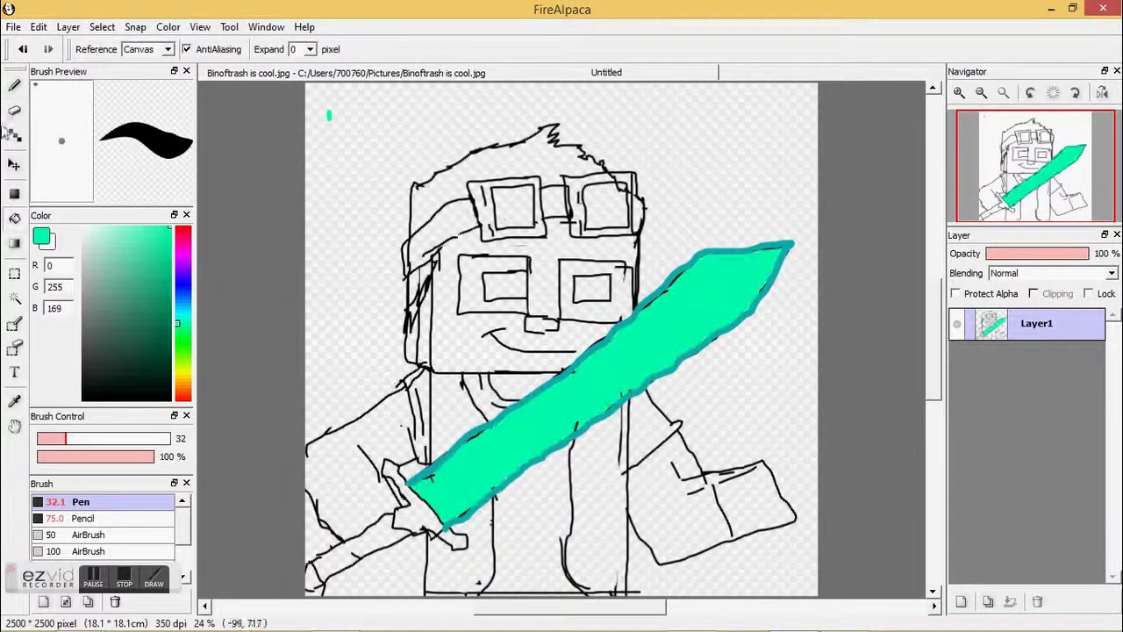
# Sample the blade's dark teal edge and draw a center line and tip facets inside the sword blade with the Pen at size 36.
pyautogui.click(14, 85)
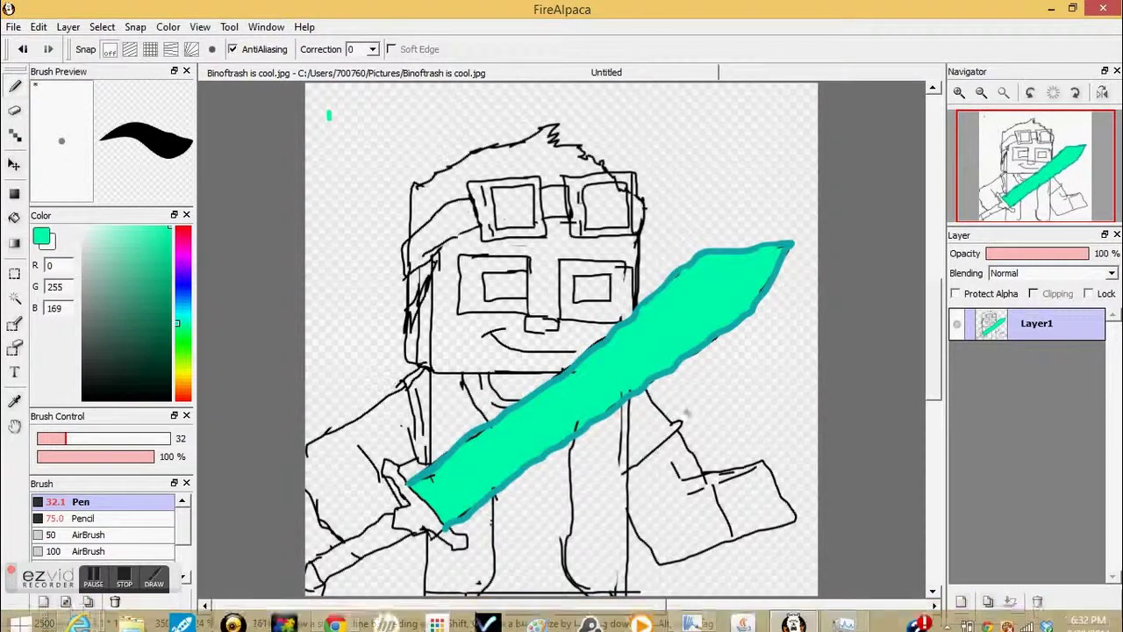
pyautogui.click(103, 438)
pyautogui.click(14, 401)
pyautogui.click(478, 428)
pyautogui.click(111, 505)
pyautogui.click(70, 438)
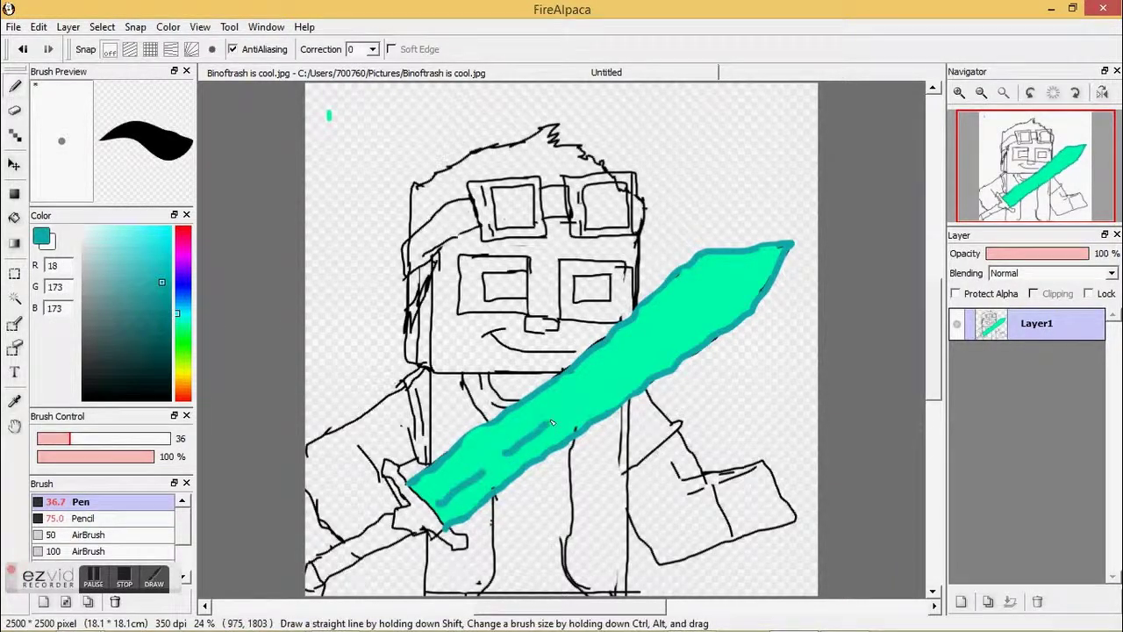
pyautogui.moveTo(548, 427); pyautogui.dragTo(669, 334)
pyautogui.moveTo(704, 256); pyautogui.dragTo(705, 286)
pyautogui.moveTo(715, 294)
pyautogui.mouseDown()
pyautogui.moveTo(759, 294)
pyautogui.moveTo(679, 317)
pyautogui.mouseUp()
pyautogui.click(102, 584)
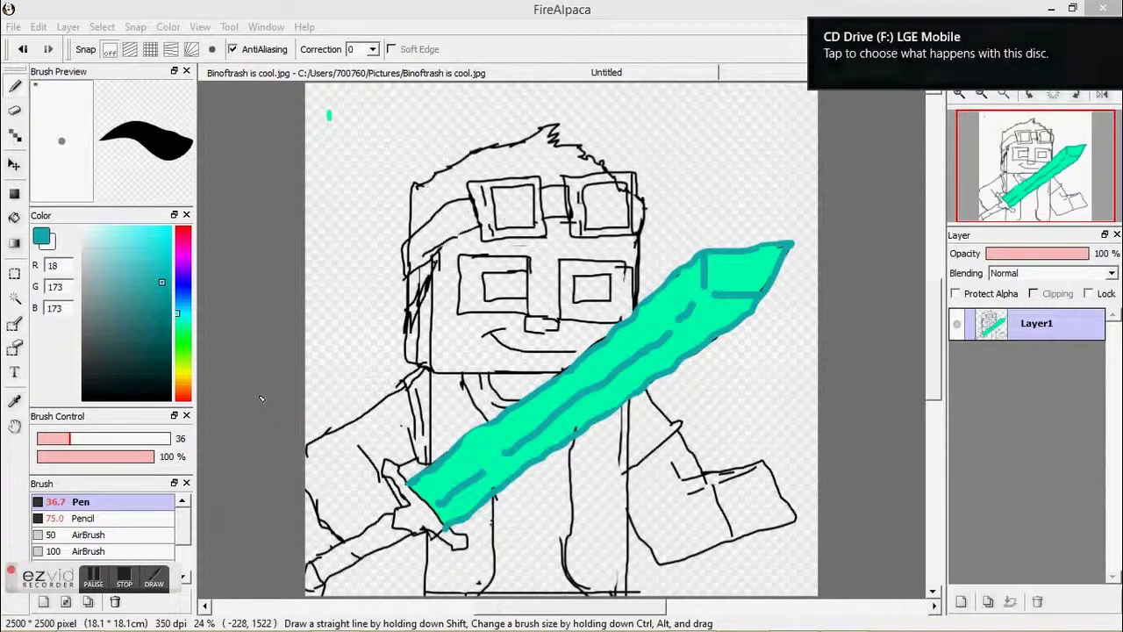
# Pick near-black brown (R 24, G 6, B 1) and trace the vest's shoulder, sleeve, side and front edges with the Pen.
pyautogui.moveTo(181, 347); pyautogui.dragTo(180, 395)
pyautogui.moveTo(164, 351)
pyautogui.mouseDown()
pyautogui.moveTo(288, 394)
pyautogui.moveTo(166, 384)
pyautogui.mouseUp()
pyautogui.moveTo(428, 371)
pyautogui.mouseDown()
pyautogui.moveTo(416, 380)
pyautogui.moveTo(415, 465)
pyautogui.moveTo(434, 382)
pyautogui.mouseUp()
pyautogui.moveTo(426, 533); pyautogui.dragTo(429, 593)
pyautogui.moveTo(626, 471); pyautogui.dragTo(626, 593)
pyautogui.moveTo(627, 400); pyautogui.dragTo(624, 466)
pyautogui.moveTo(644, 393); pyautogui.dragTo(670, 426)
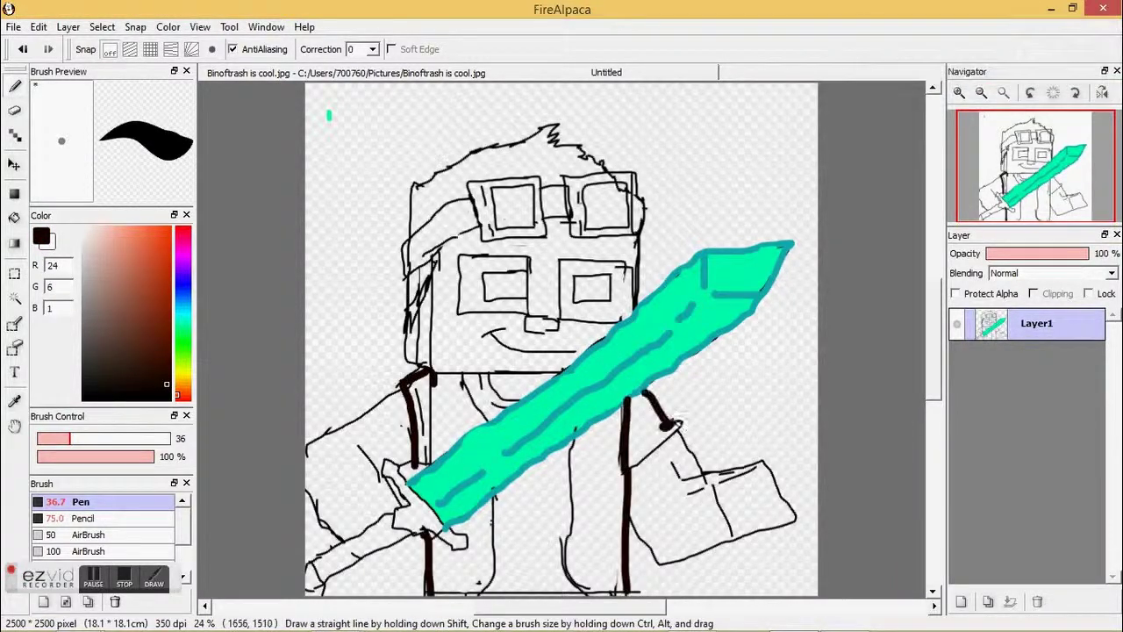
pyautogui.moveTo(570, 531); pyautogui.dragTo(575, 430)
pyautogui.moveTo(494, 494); pyautogui.dragTo(478, 589)
pyautogui.press('XF86AudioRaiseVolume')
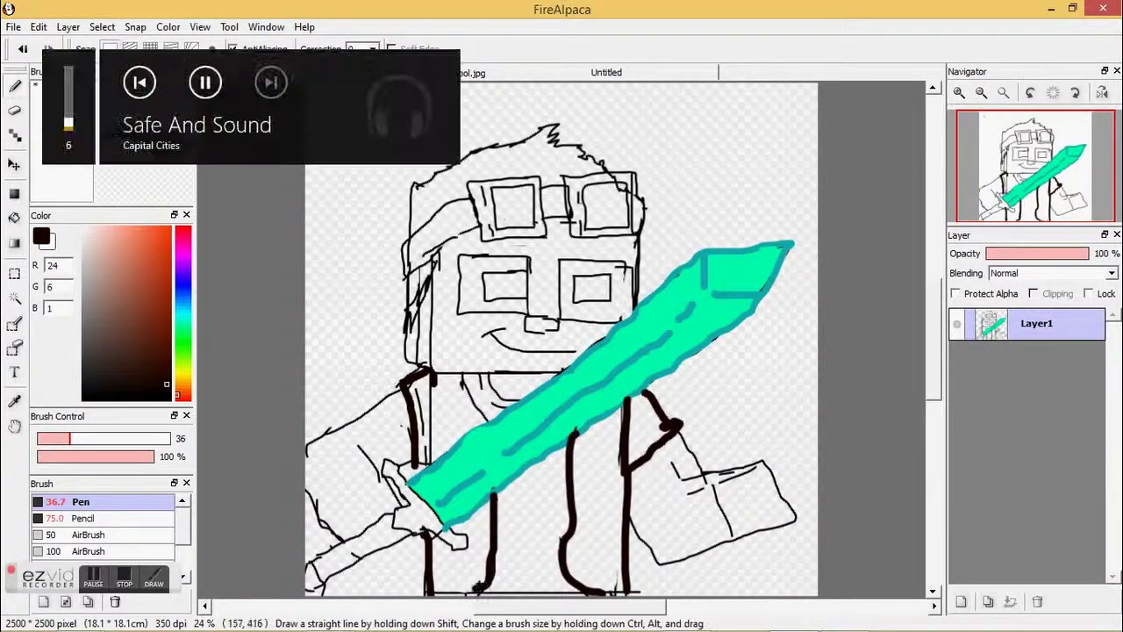
pyautogui.click(206, 86)
pyautogui.moveTo(463, 379); pyautogui.dragTo(489, 422)
# Fill both halves of the vest and its sleeve with near-black (R 14, G 3, B 0) using the Bucket tool.
pyautogui.click(165, 372)
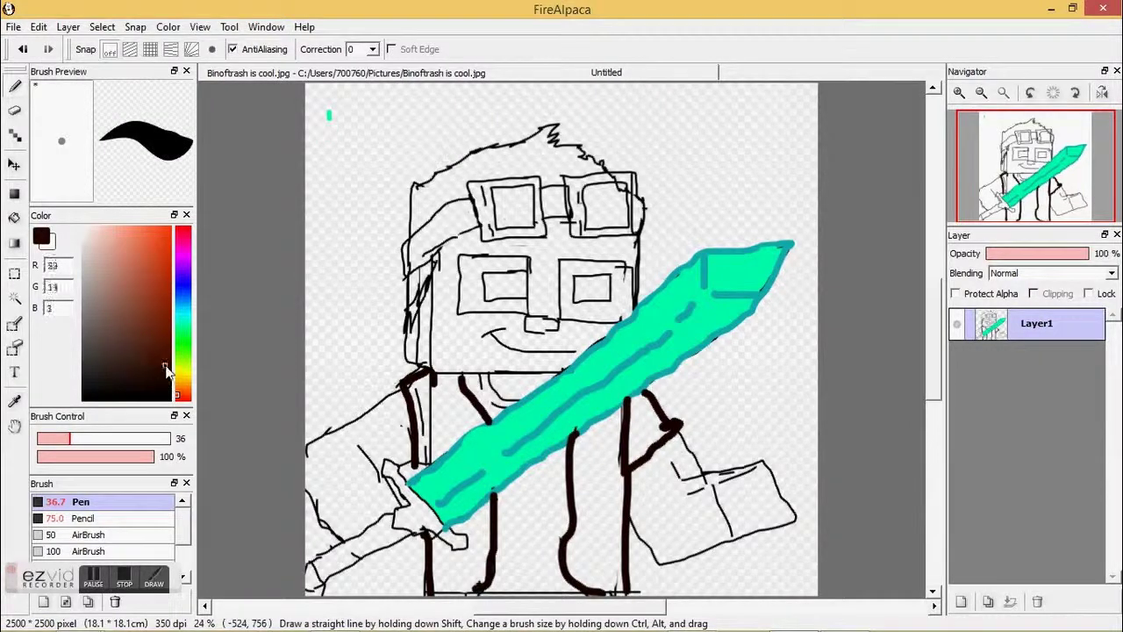
pyautogui.click(14, 217)
pyautogui.click(452, 411)
pyautogui.click(470, 563)
pyautogui.click(588, 506)
pyautogui.click(170, 387)
pyautogui.click(454, 413)
pyautogui.click(470, 558)
pyautogui.click(597, 500)
pyautogui.click(651, 426)
pyautogui.click(402, 426)
pyautogui.click(421, 419)
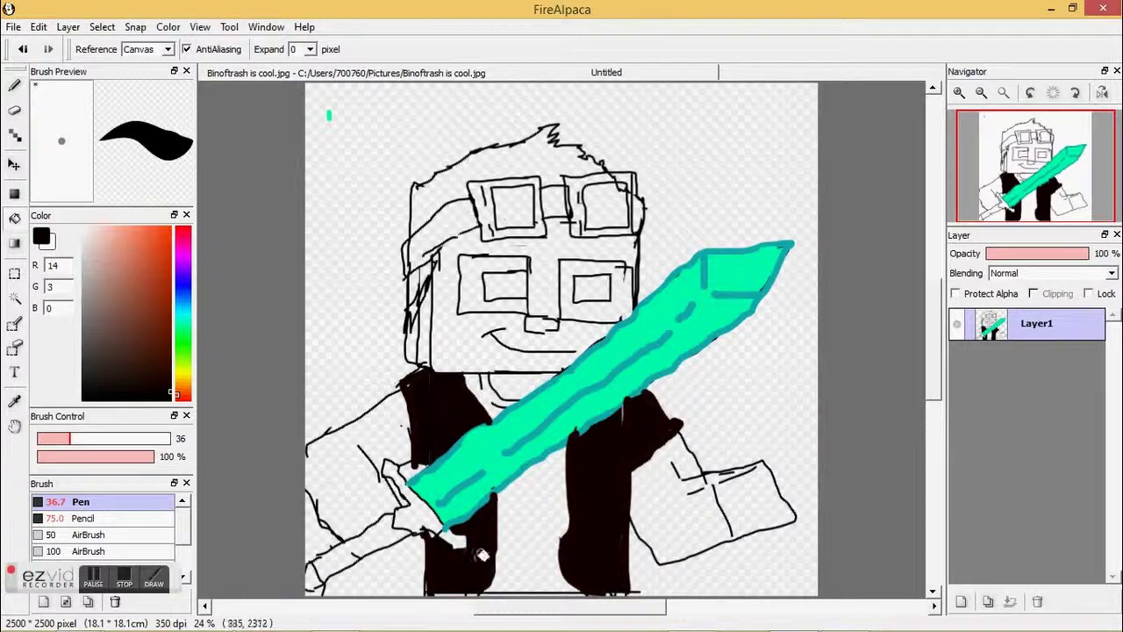
# Pick light orange skin tones, ending with R 245, G 168, B 92, and paint two small swatches beside the head with the Pen.
pyautogui.moveTo(183, 386); pyautogui.dragTo(182, 383)
pyautogui.click(146, 229)
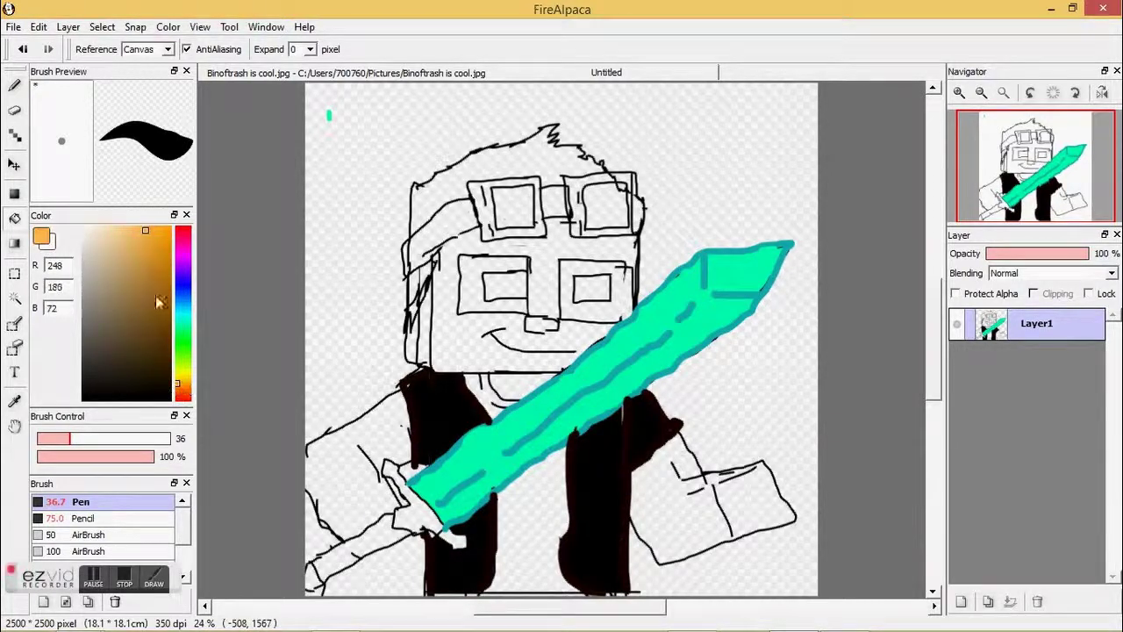
pyautogui.click(14, 86)
pyautogui.moveTo(434, 297); pyautogui.dragTo(433, 323)
pyautogui.click(177, 386)
pyautogui.click(127, 228)
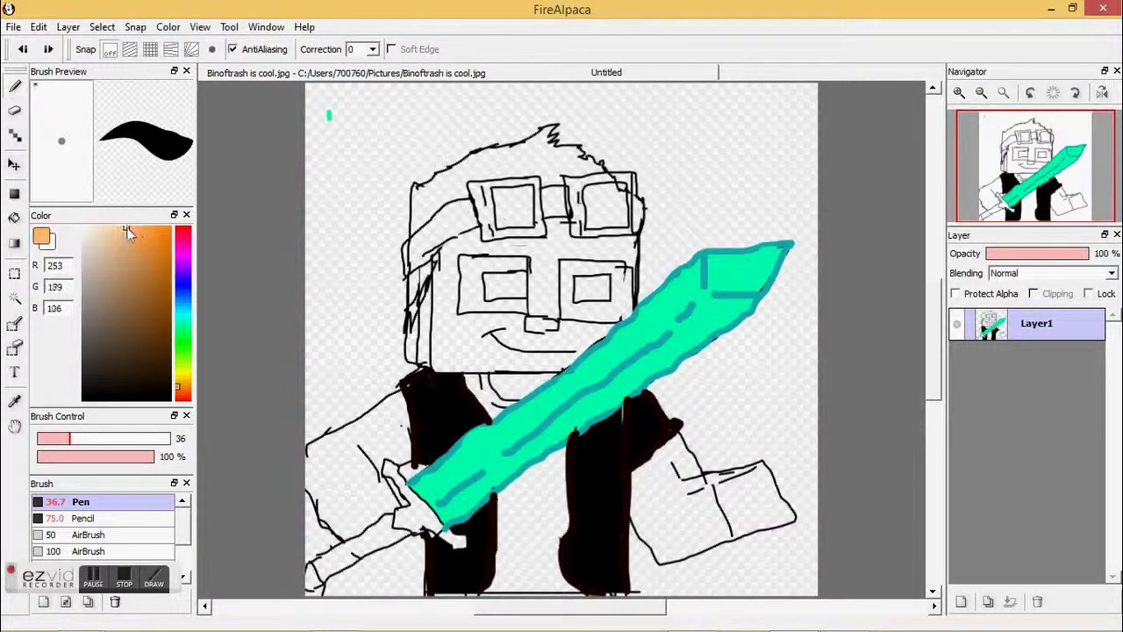
pyautogui.moveTo(379, 123); pyautogui.dragTo(383, 138)
pyautogui.click(138, 233)
pyautogui.moveTo(358, 229); pyautogui.dragTo(368, 241)
# Trace the face's sides and jaw and the outlines of both arms in skin-tone orange with the Pen at size 36.
pyautogui.moveTo(434, 283)
pyautogui.mouseDown()
pyautogui.moveTo(433, 360)
pyautogui.moveTo(403, 320)
pyautogui.mouseUp()
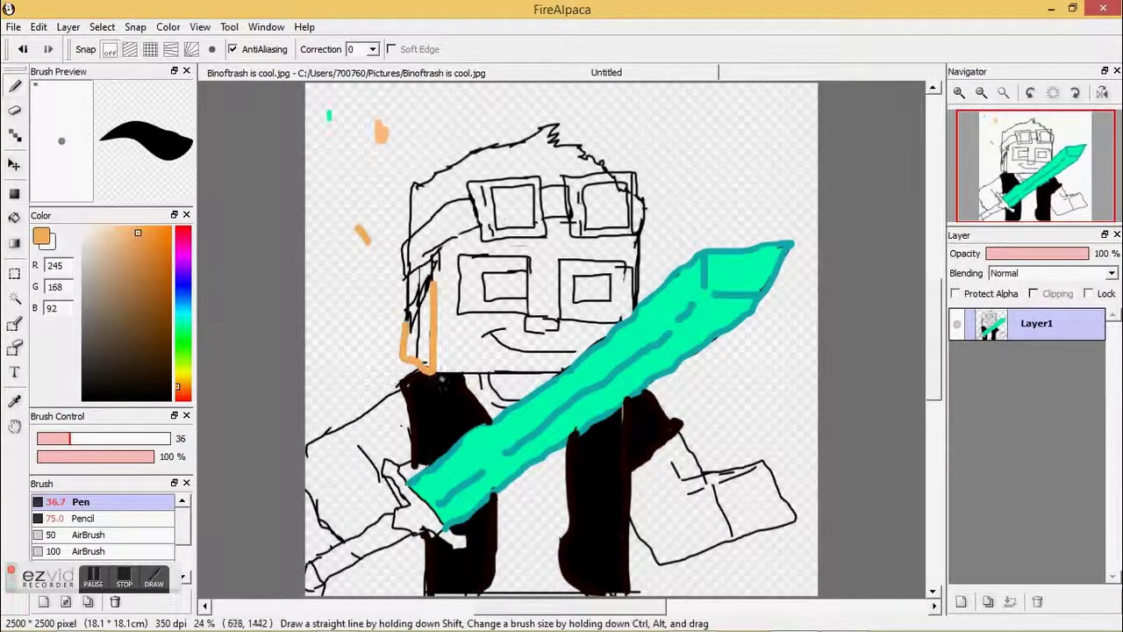
pyautogui.moveTo(556, 368); pyautogui.dragTo(569, 368)
pyautogui.moveTo(633, 244); pyautogui.dragTo(627, 314)
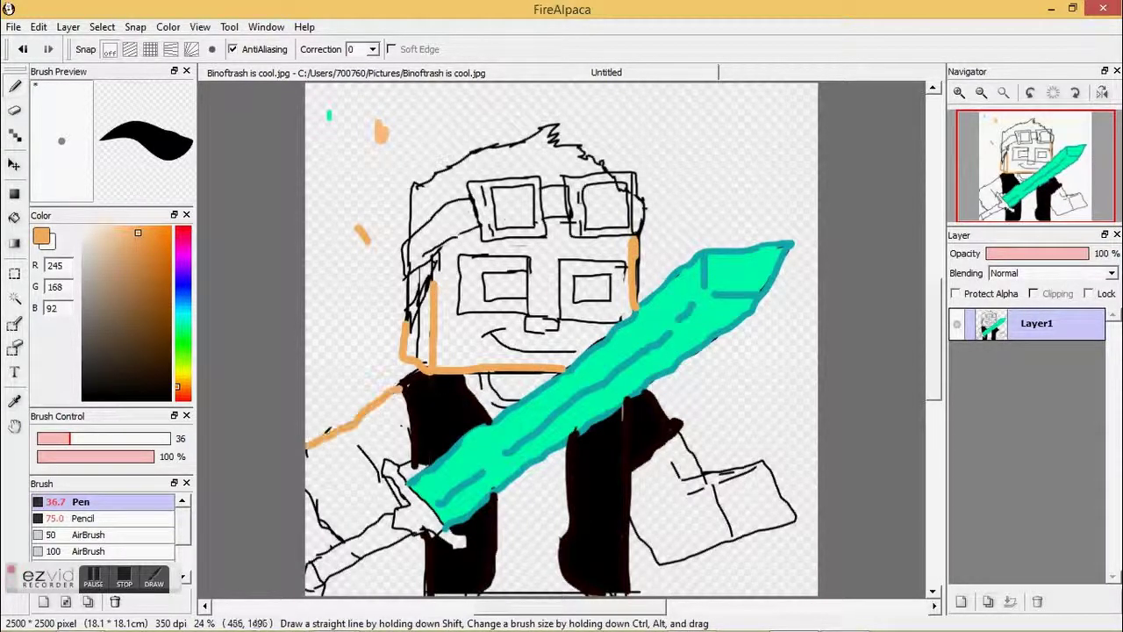
pyautogui.moveTo(307, 488); pyautogui.dragTo(338, 546)
pyautogui.moveTo(384, 468); pyautogui.dragTo(388, 479)
pyautogui.moveTo(625, 514)
pyautogui.mouseDown()
pyautogui.moveTo(653, 560)
pyautogui.moveTo(794, 525)
pyautogui.moveTo(719, 474)
pyautogui.mouseUp()
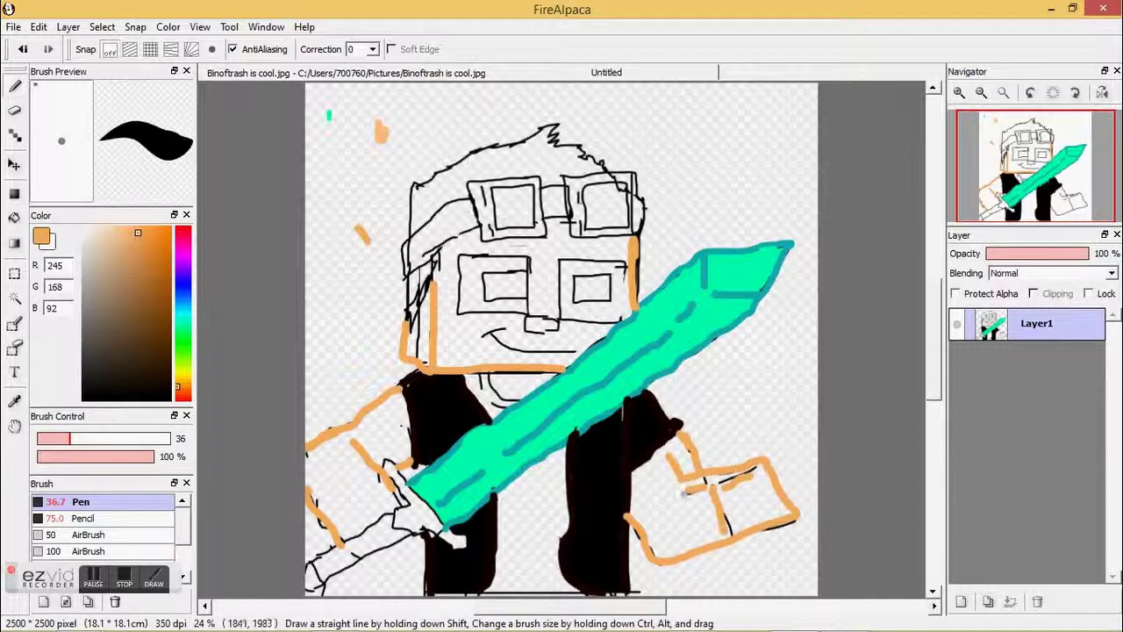
pyautogui.moveTo(637, 304); pyautogui.dragTo(634, 249)
pyautogui.click(14, 401)
pyautogui.click(382, 131)
pyautogui.click(15, 217)
pyautogui.click(465, 328)
pyautogui.click(23, 49)
pyautogui.click(118, 227)
pyautogui.click(450, 326)
pyautogui.click(23, 49)
# Fill the face and arms with a light tan skin tone, and outline both eyes in light gray (R 203, G 203, B 203) at size 25.
pyautogui.moveTo(116, 231); pyautogui.dragTo(120, 234)
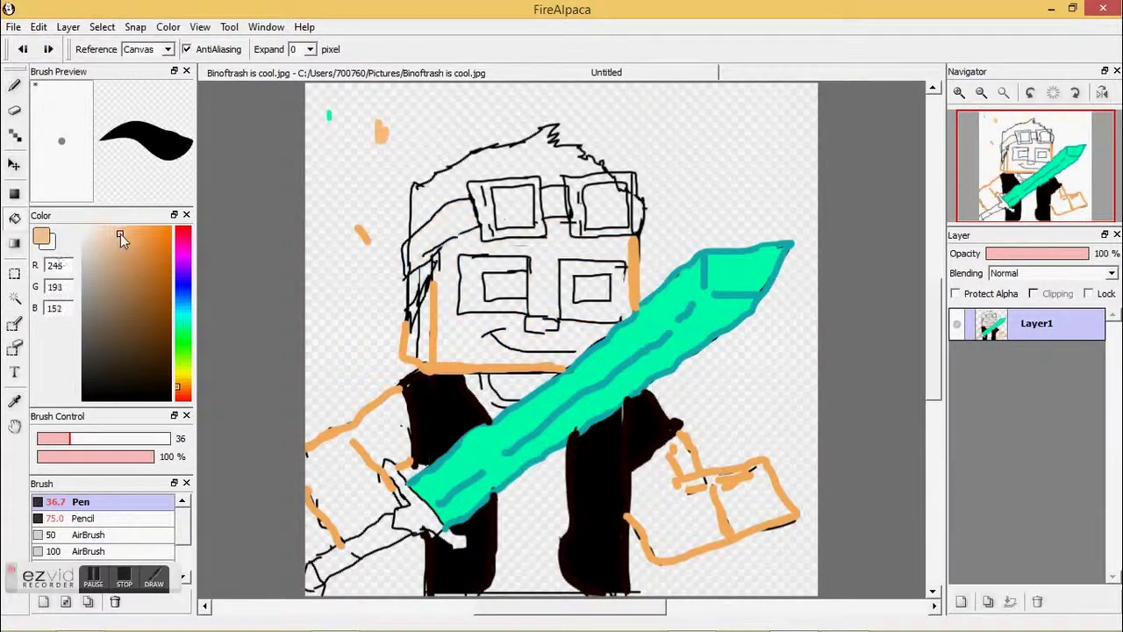
pyautogui.click(488, 277)
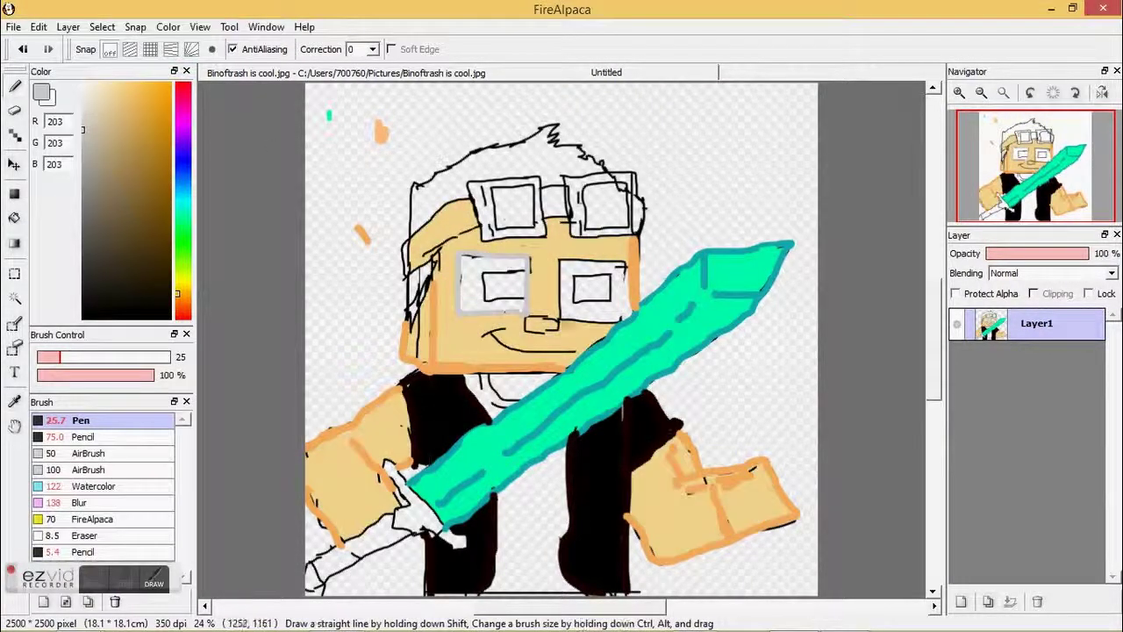
pyautogui.moveTo(558, 320)
pyautogui.mouseDown()
pyautogui.moveTo(626, 259)
pyautogui.moveTo(564, 317)
pyautogui.moveTo(601, 291)
pyautogui.mouseUp()
# Pick orange (R 255, G 105, B 0) and fill both pupils with the Bucket tool.
pyautogui.click(178, 303)
pyautogui.click(171, 83)
pyautogui.click(15, 224)
pyautogui.click(516, 288)
pyautogui.click(594, 278)
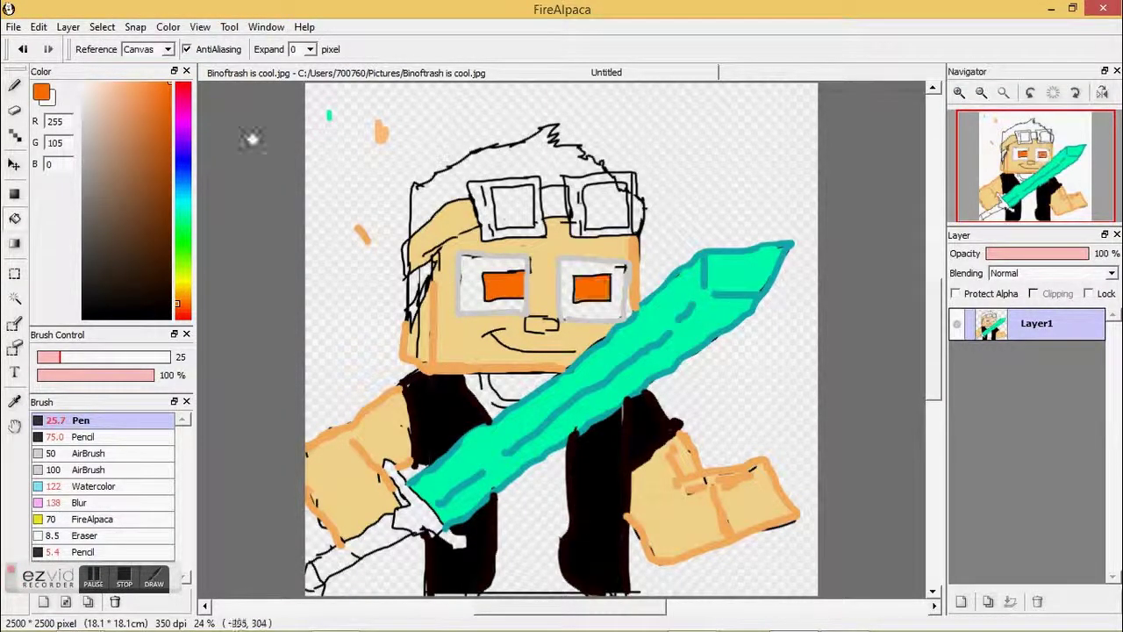
# Pick red-orange (R 255, G 84, B 0) and paint over the pupils' black outlines and the shirt collar lines with the Pen.
pyautogui.click(170, 106)
pyautogui.click(15, 86)
pyautogui.click(180, 307)
pyautogui.click(171, 83)
pyautogui.moveTo(488, 277); pyautogui.dragTo(485, 296)
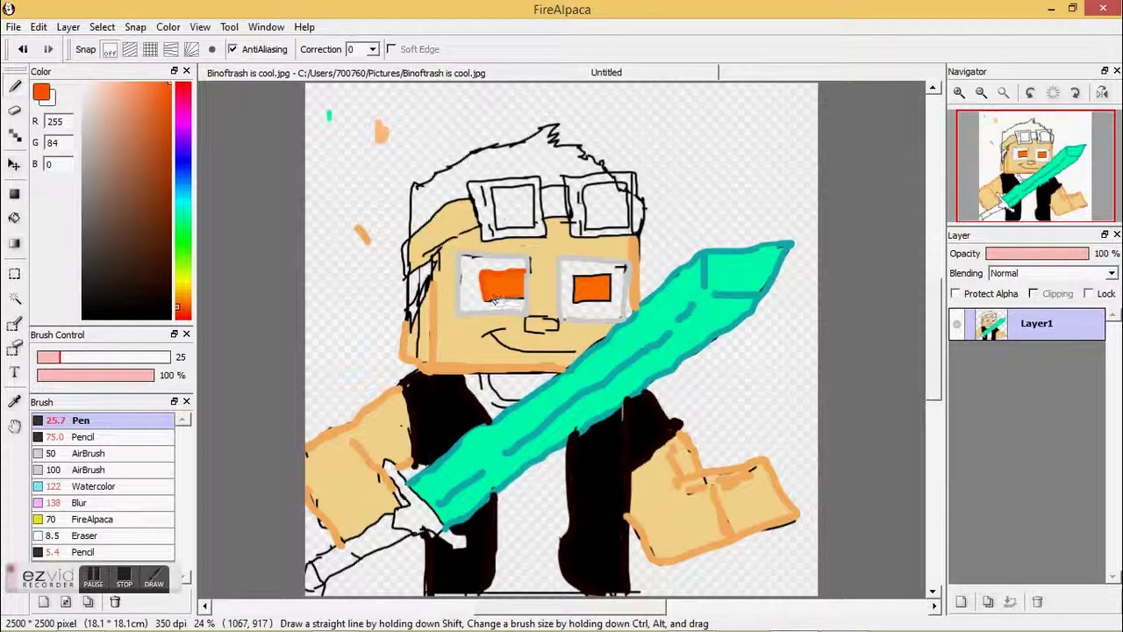
pyautogui.moveTo(495, 384); pyautogui.dragTo(517, 405)
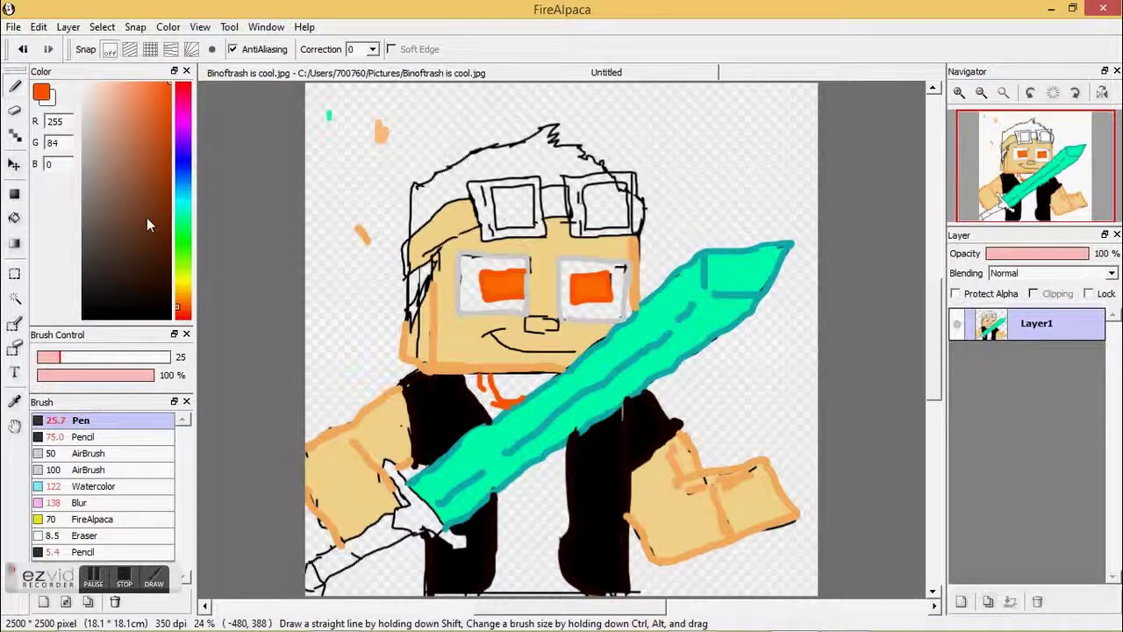
# Sample the arm's orange outline (R 245, G 168, B 92) and retrace the sword arm's edges and the nose with the Pen.
pyautogui.click(15, 401)
pyautogui.click(309, 449)
pyautogui.click(15, 86)
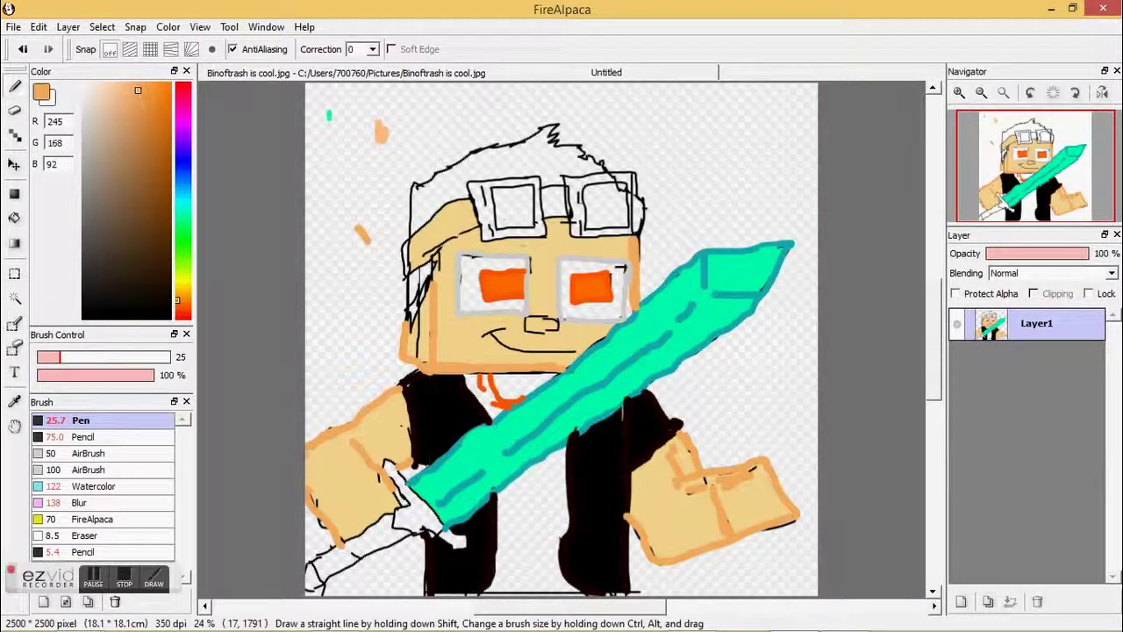
pyautogui.moveTo(313, 506); pyautogui.dragTo(336, 538)
pyautogui.moveTo(382, 479); pyautogui.dragTo(404, 502)
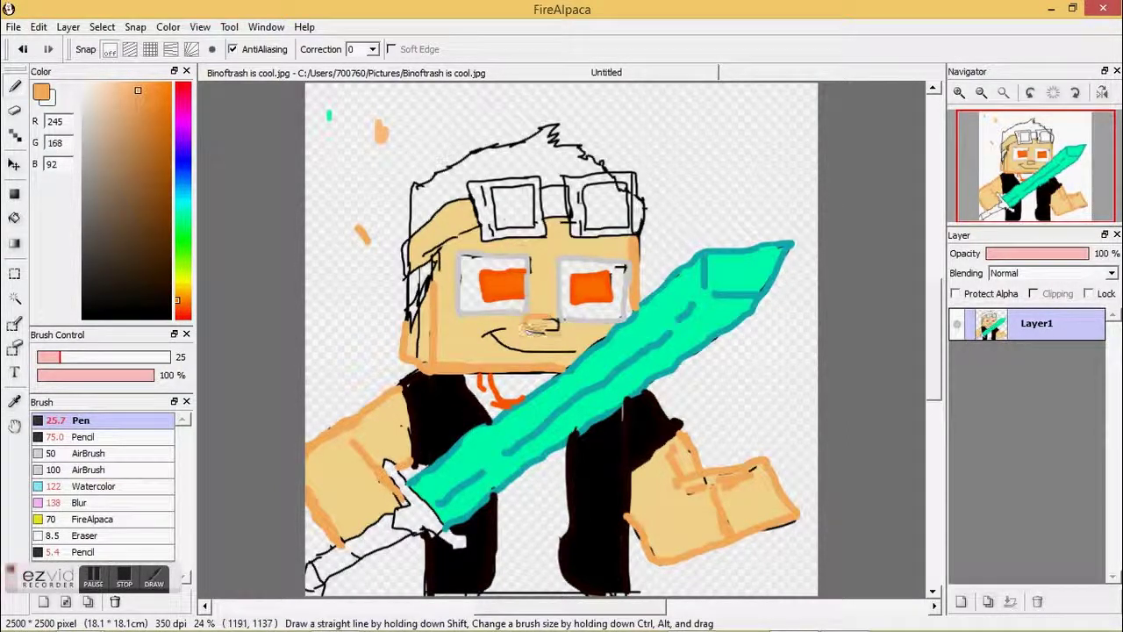
# Pick white, fill the whites of both eyes with the Bucket tool, and paint over the leftover dark marks.
pyautogui.click(84, 85)
pyautogui.click(14, 217)
pyautogui.click(470, 266)
pyautogui.click(572, 267)
pyautogui.click(14, 86)
pyautogui.moveTo(464, 261); pyautogui.dragTo(464, 283)
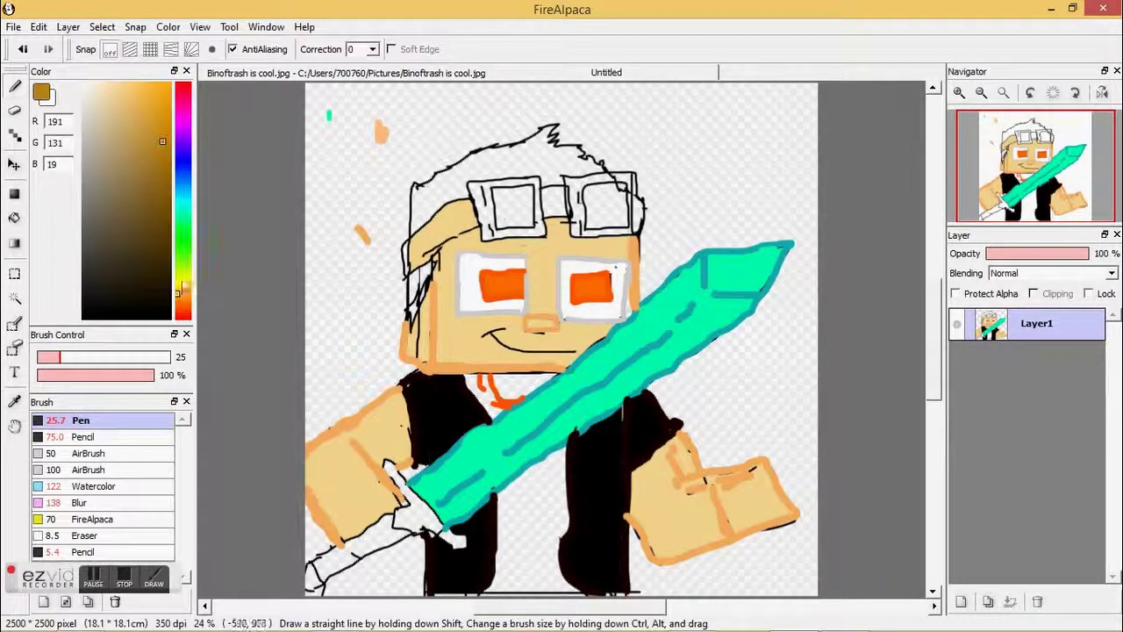
# Pick near-black (R 15, G 4, B 0) and fill the hair with the Bucket tool.
pyautogui.click(174, 290)
pyautogui.click(14, 217)
pyautogui.click(176, 307)
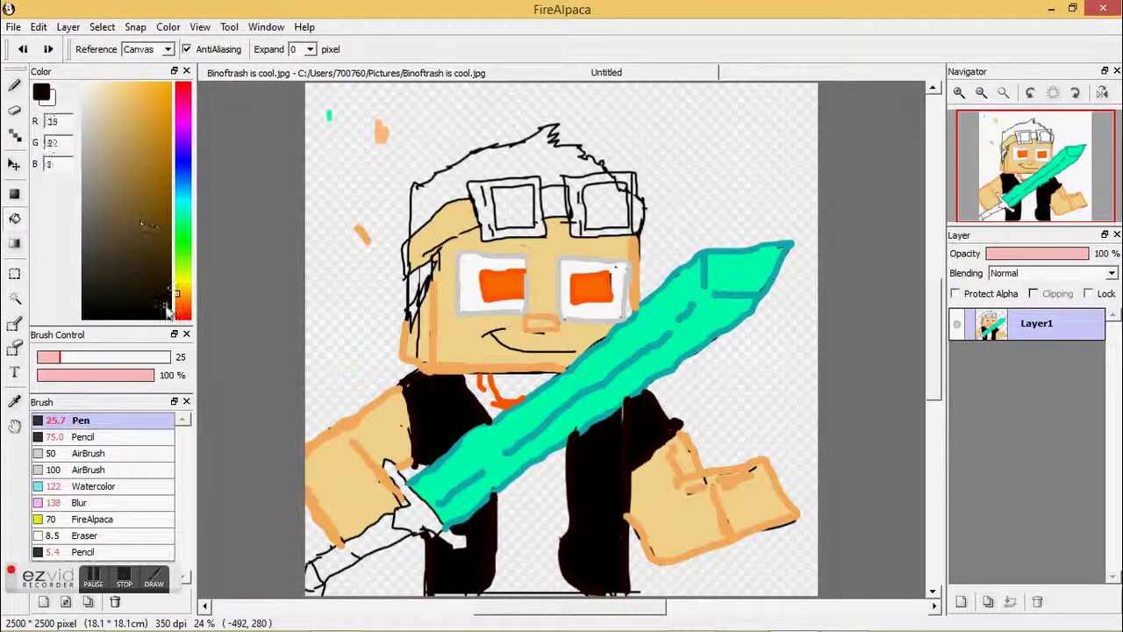
pyautogui.click(519, 165)
# Draw black eyebrows above both eyes with the brush, then sample the face's skin tone (R 245, G 209, B 141).
pyautogui.press('b')
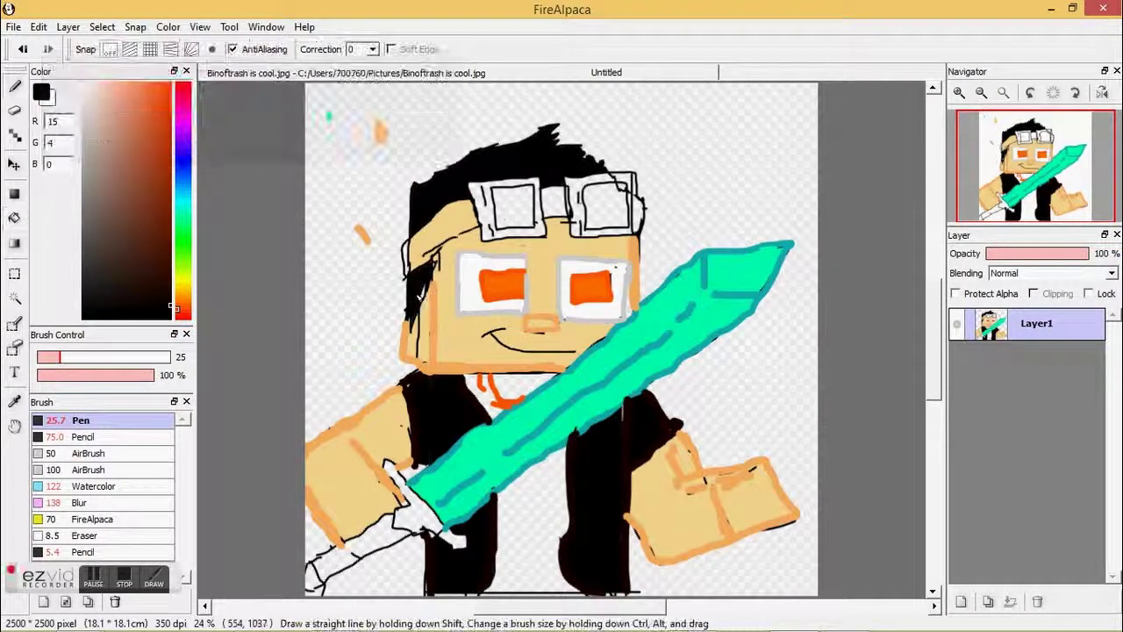
pyautogui.moveTo(476, 243); pyautogui.dragTo(627, 237)
pyautogui.click(14, 401)
pyautogui.click(570, 327)
pyautogui.click(14, 86)
pyautogui.click(93, 576)
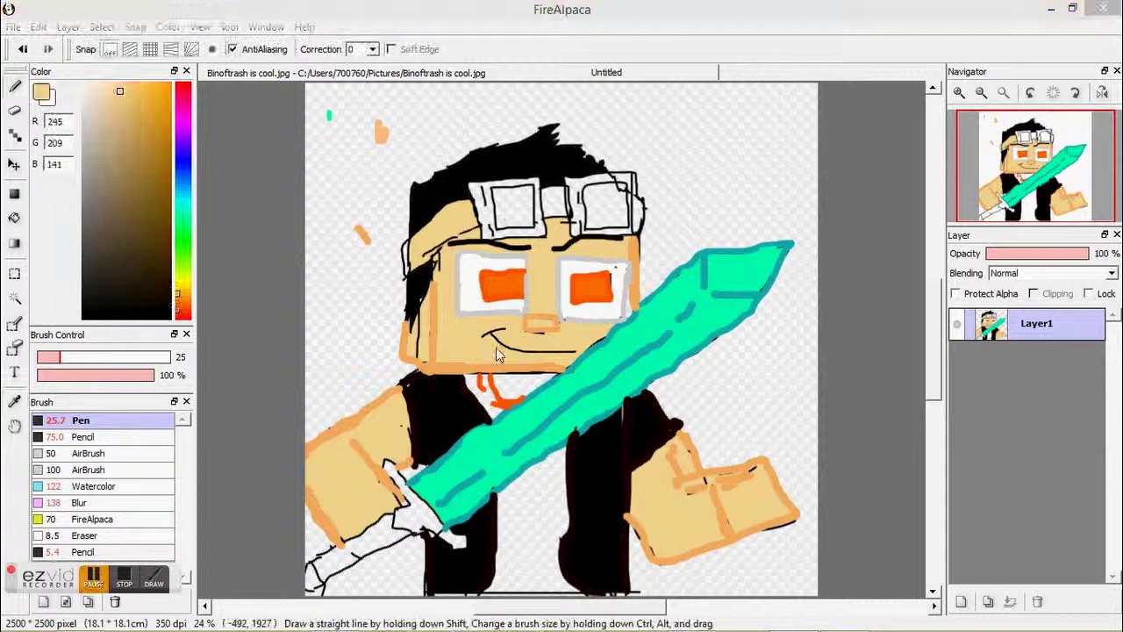
# Fill both goggle lenses with light gray using the Bucket tool.
pyautogui.click(516, 207)
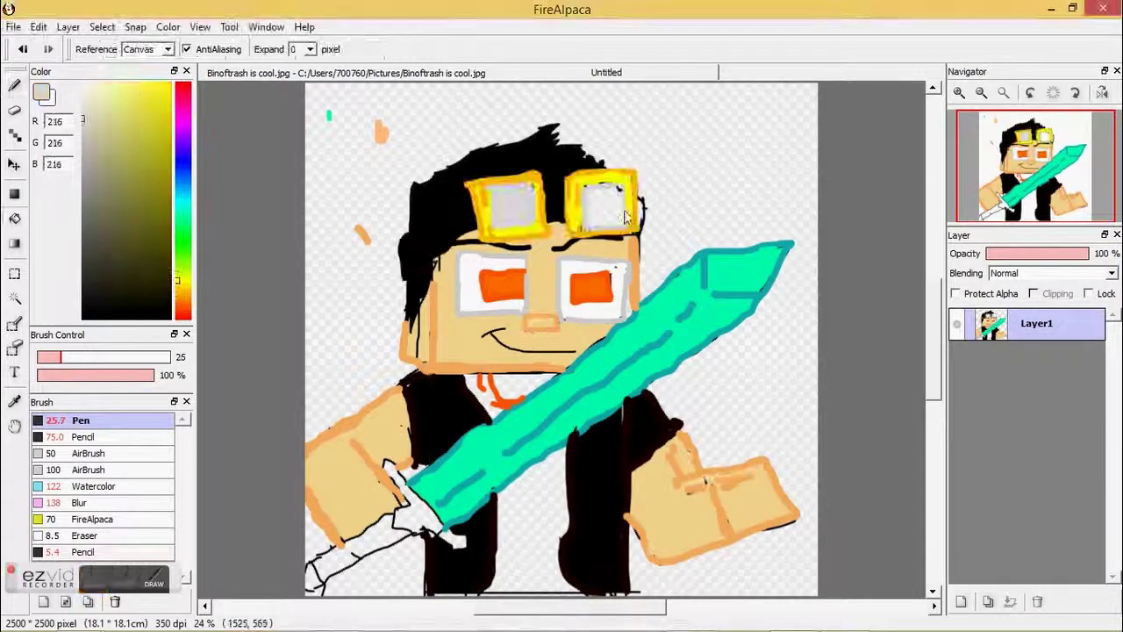
pyautogui.click(616, 207)
pyautogui.click(83, 100)
pyautogui.click(516, 207)
pyautogui.click(610, 197)
# Outline the goggle frames in orange (R 255, G 142, B 0) with the Pen at size 26, and undo the strokes on the pupil.
pyautogui.click(182, 298)
pyautogui.click(171, 84)
pyautogui.press('p')
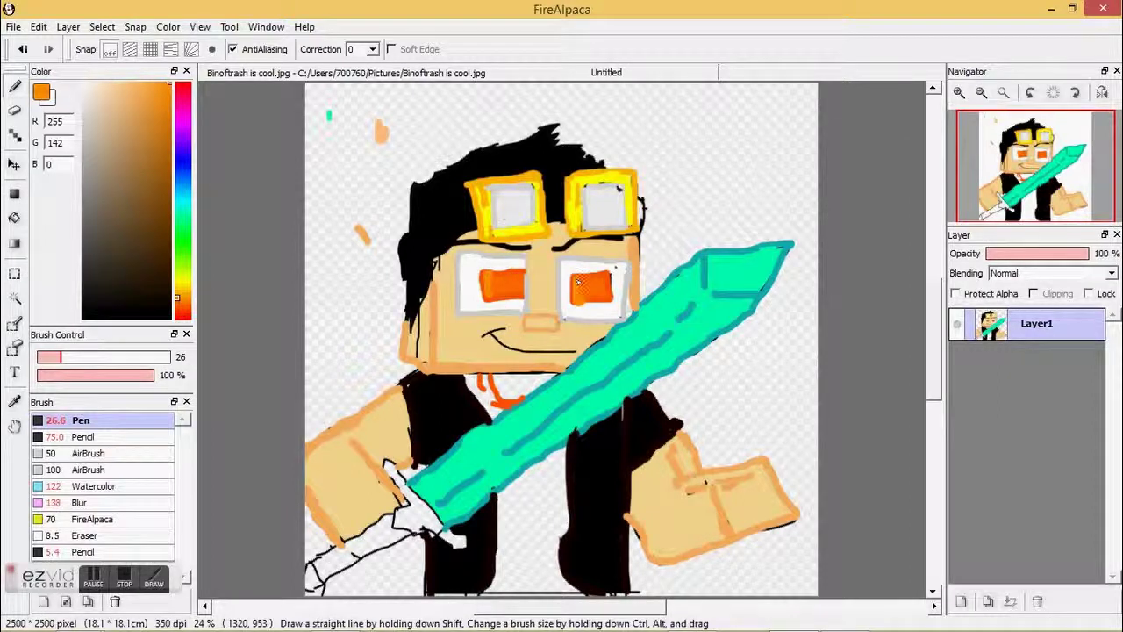
pyautogui.click(23, 50)
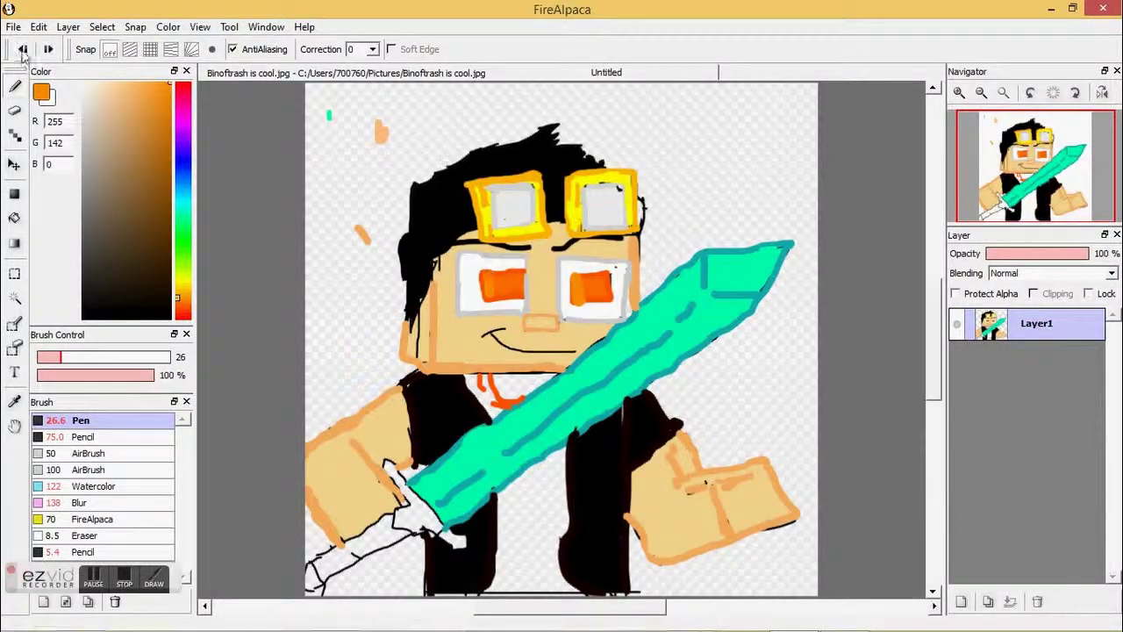
pyautogui.click(22, 50)
# Shade the pupils in orange with the Watercolor brush at size 48, undoing the last dab.
pyautogui.click(140, 486)
pyautogui.click(80, 357)
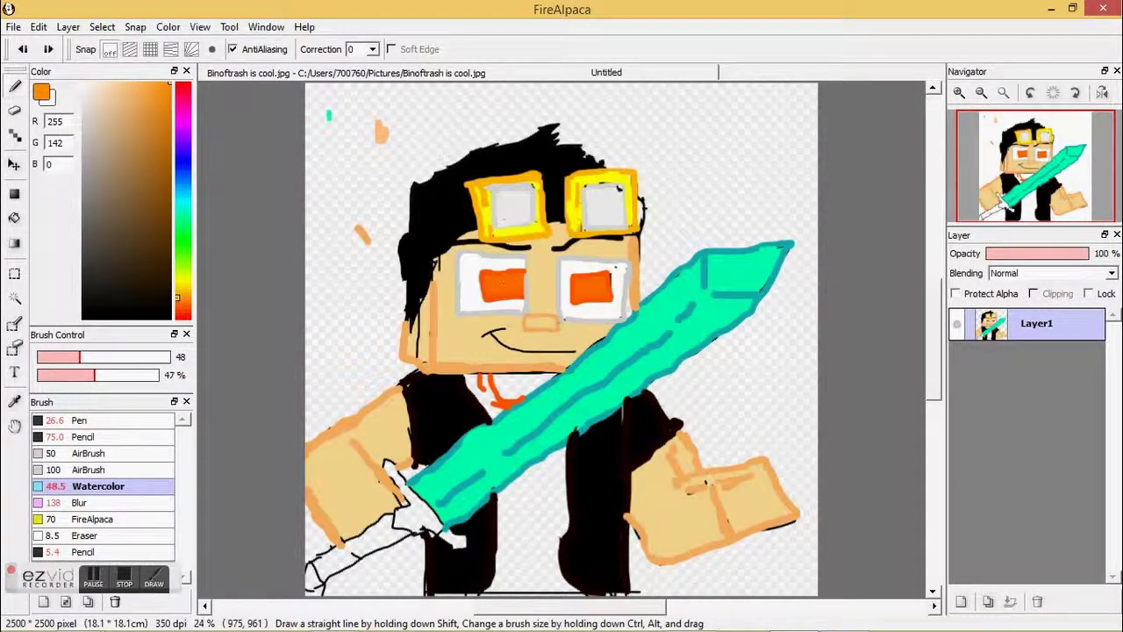
pyautogui.click(94, 576)
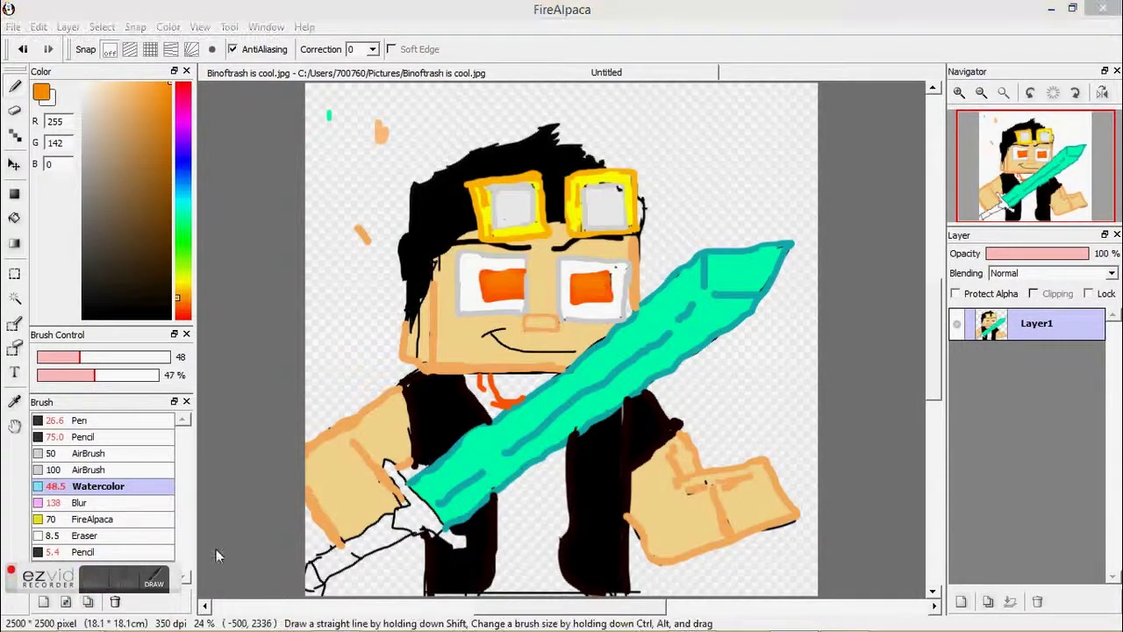
pyautogui.click(596, 300)
pyautogui.click(24, 50)
pyautogui.moveTo(185, 204); pyautogui.dragTo(185, 136)
pyautogui.click(66, 357)
pyautogui.click(170, 109)
pyautogui.click(84, 137)
pyautogui.moveTo(468, 285); pyautogui.dragTo(470, 317)
pyautogui.click(24, 50)
# Pick light gray (R 218, G 214, B 210) and shade the edges of both eye whites with the Watercolor brush at size 40.
pyautogui.click(86, 116)
pyautogui.click(73, 357)
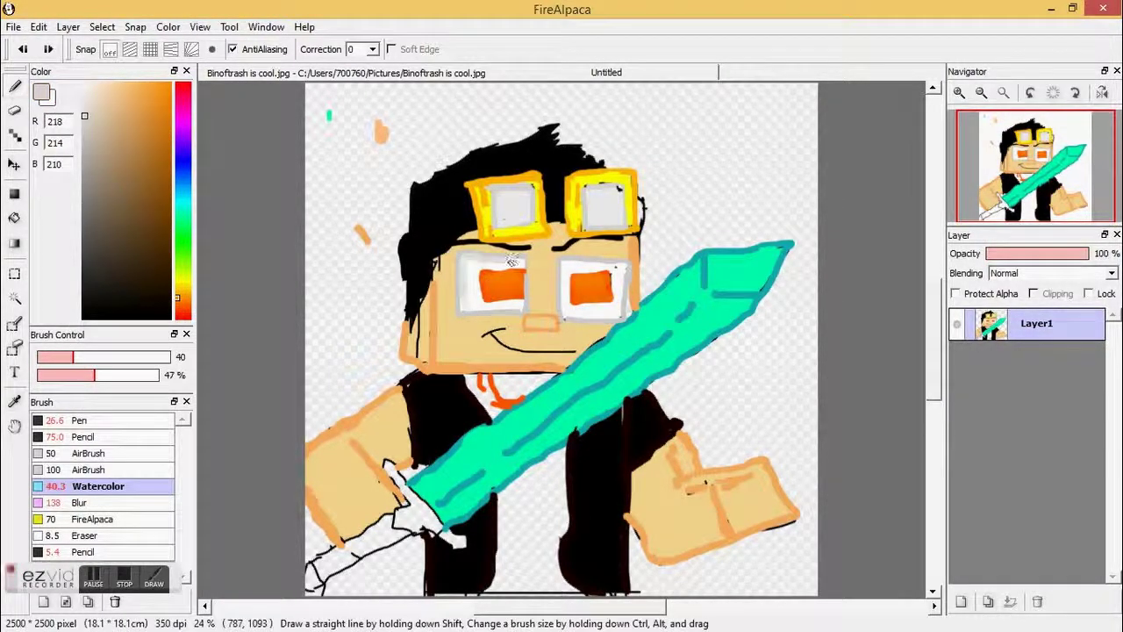
pyautogui.moveTo(511, 260); pyautogui.dragTo(526, 314)
pyautogui.moveTo(579, 266)
pyautogui.mouseDown()
pyautogui.moveTo(566, 316)
pyautogui.moveTo(588, 266)
pyautogui.moveTo(626, 267)
pyautogui.mouseUp()
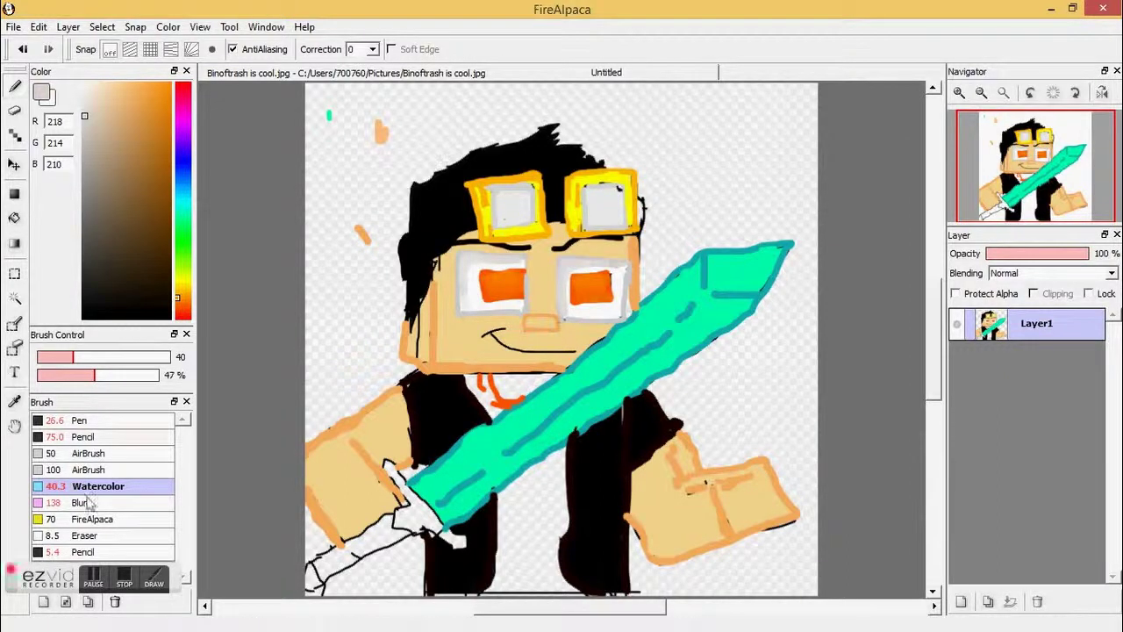
# Choose the Blur brush at size 52 and move the Color palette beneath the brush size controls.
pyautogui.click(89, 502)
pyautogui.moveTo(52, 71)
pyautogui.mouseDown()
pyautogui.moveTo(123, 30)
pyautogui.moveTo(137, 156)
pyautogui.mouseUp()
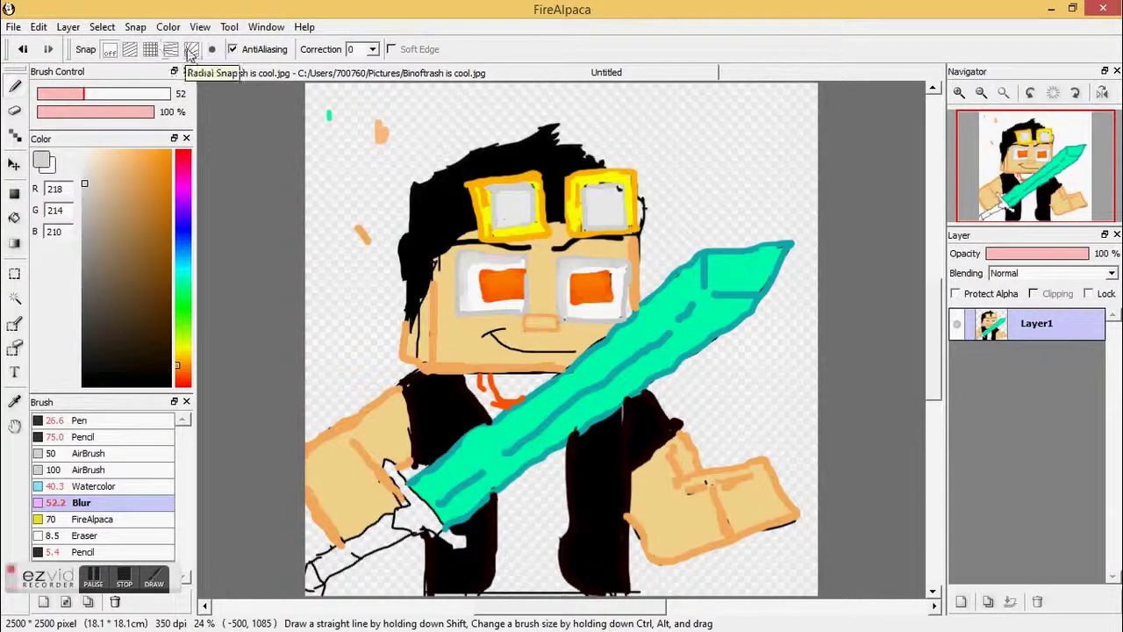
pyautogui.click(127, 27)
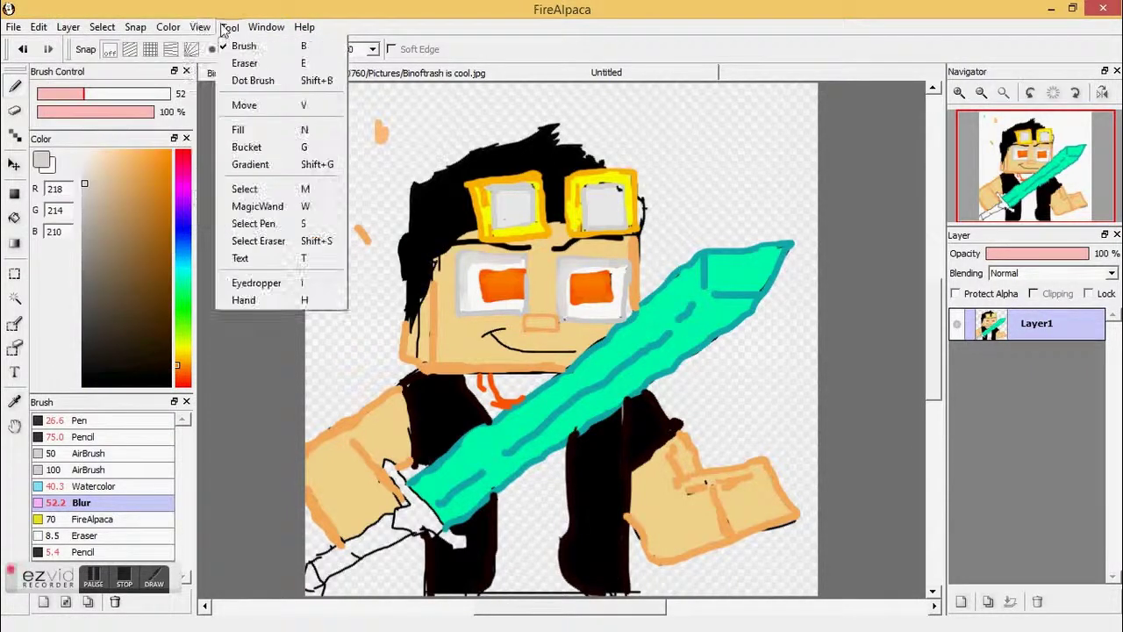
pyautogui.moveTo(261, 38)
pyautogui.click(512, 423)
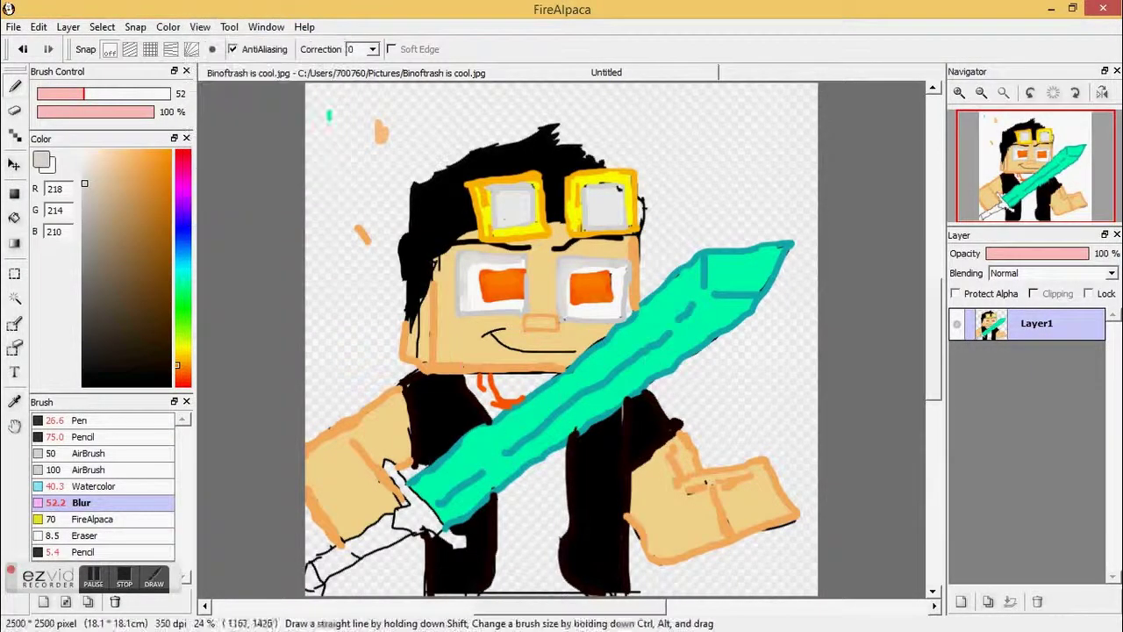
# Draw red and orange lines with the Pen across the shirt front and at the collar to divide the shirt into color bands.
pyautogui.click(44, 162)
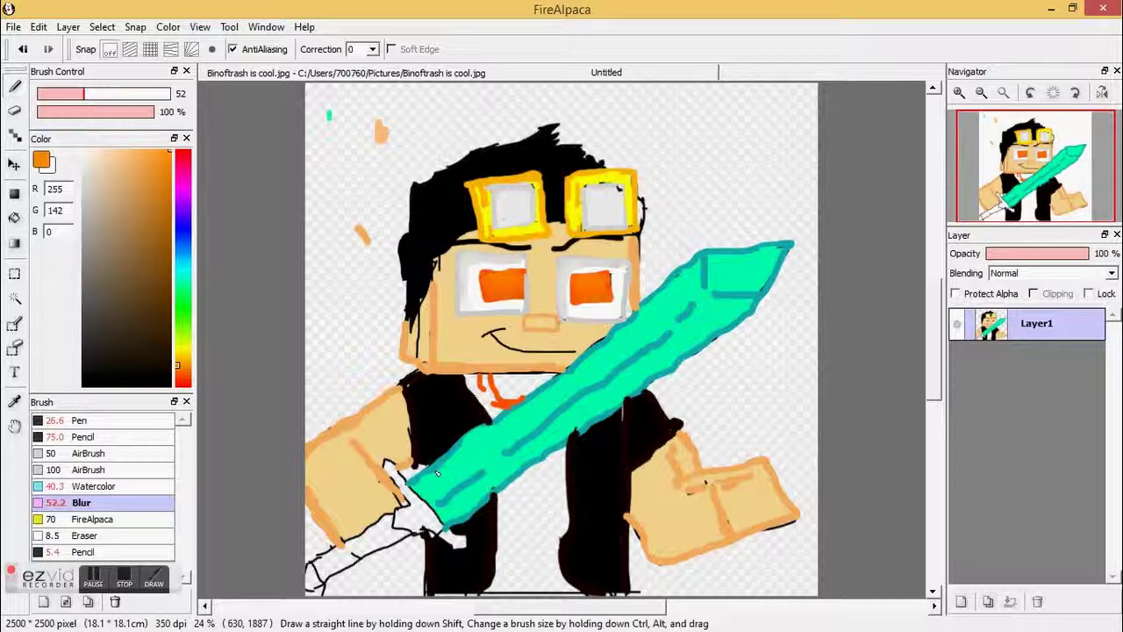
pyautogui.moveTo(185, 373); pyautogui.dragTo(184, 386)
pyautogui.click(85, 420)
pyautogui.moveTo(495, 567); pyautogui.dragTo(558, 571)
pyautogui.click(183, 364)
pyautogui.moveTo(496, 494); pyautogui.dragTo(570, 503)
pyautogui.click(182, 359)
pyautogui.moveTo(481, 408); pyautogui.dragTo(504, 416)
pyautogui.moveTo(570, 448); pyautogui.dragTo(559, 447)
# Fill the shirt collar and the shirt's upper band with orange using the Bucket tool, sampling the band line's color.
pyautogui.click(14, 217)
pyautogui.click(474, 390)
pyautogui.click(14, 401)
pyautogui.click(532, 498)
pyautogui.click(14, 218)
pyautogui.click(551, 477)
# Fill the shirt's bottom band with red and the middle band with red-orange (R 255, G 94, B 0), then choose the Blur brush.
pyautogui.click(531, 534)
pyautogui.hotkey('ctrl', 'z')
pyautogui.moveTo(185, 382)
pyautogui.mouseDown()
pyautogui.moveTo(187, 397)
pyautogui.moveTo(186, 386)
pyautogui.mouseUp()
pyautogui.click(529, 582)
pyautogui.click(539, 551)
pyautogui.click(184, 373)
pyautogui.click(535, 530)
pyautogui.click(93, 502)
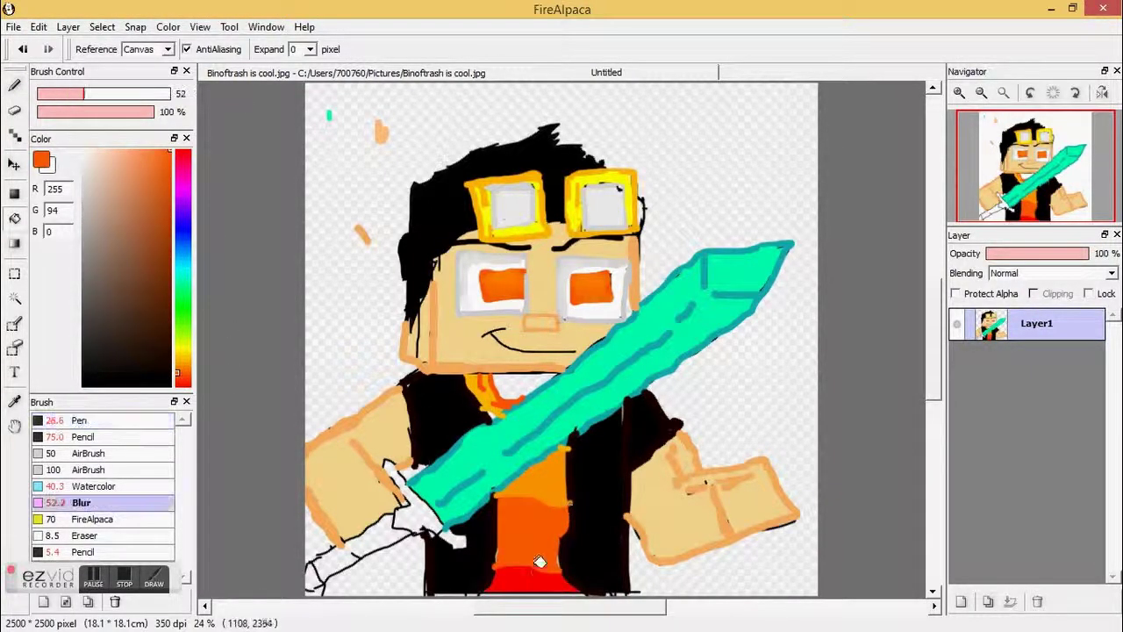
# Undo the stray fill on the shirt and set the Blur brush to size 65.
pyautogui.click(536, 573)
pyautogui.hotkey('ctrl', 'z')
pyautogui.click(14, 86)
pyautogui.click(95, 94)
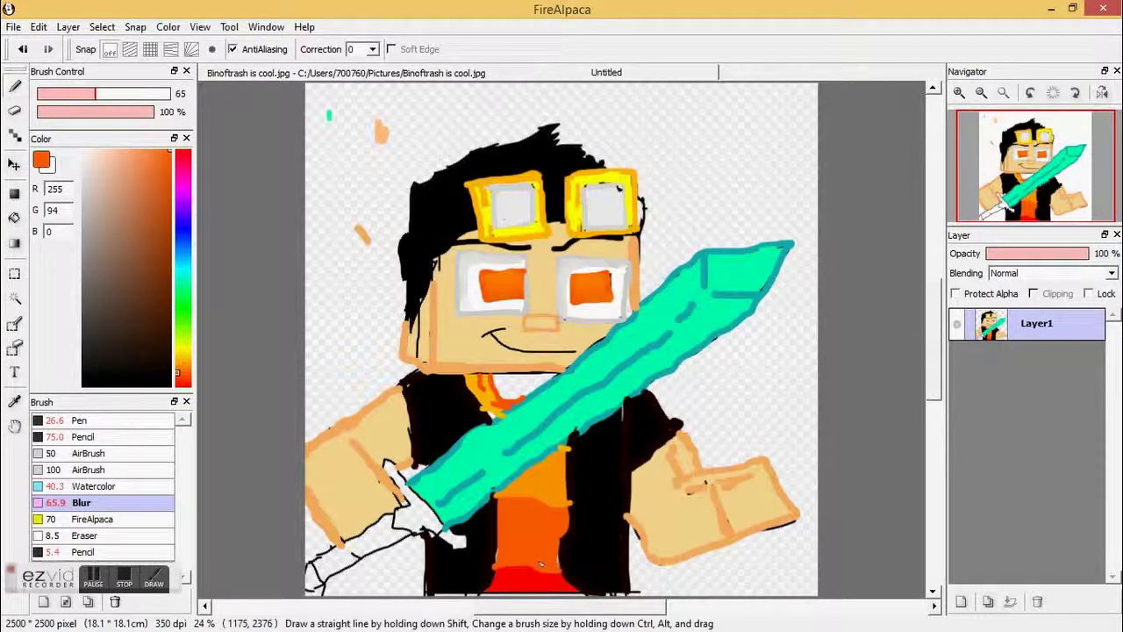
# Blend the edges between the shirt's color bands with the Watercolor brush at size 72, and pick a red hue.
pyautogui.click(93, 486)
pyautogui.click(21, 49)
pyautogui.moveTo(521, 569)
pyautogui.mouseDown()
pyautogui.moveTo(516, 591)
pyautogui.moveTo(536, 586)
pyautogui.mouseUp()
pyautogui.click(102, 93)
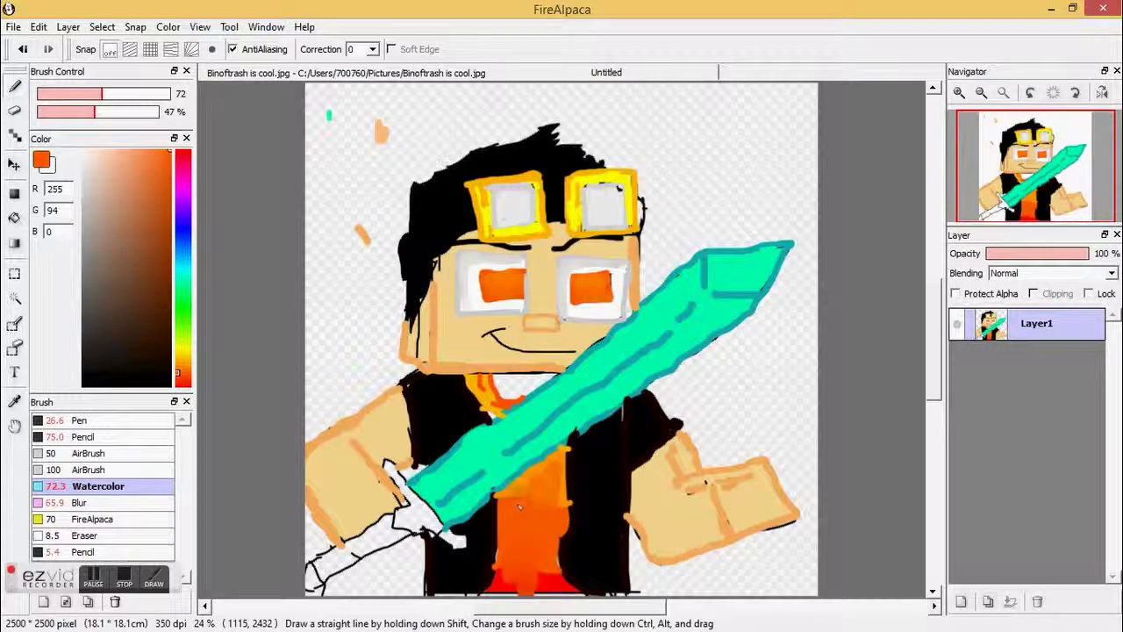
pyautogui.click(81, 502)
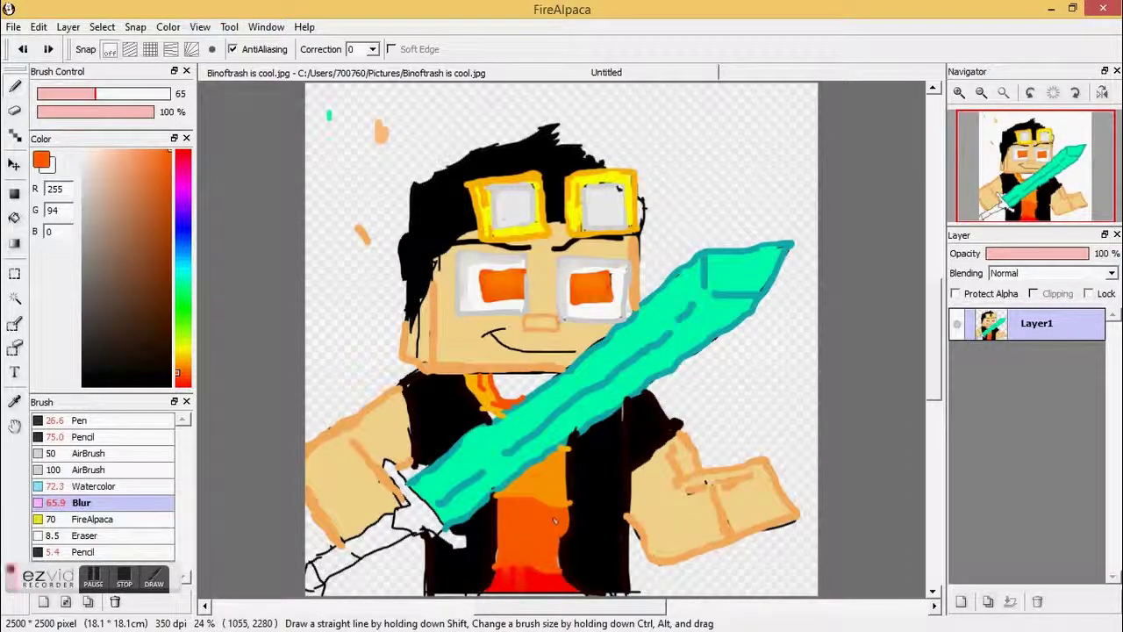
pyautogui.click(148, 489)
pyautogui.moveTo(538, 576)
pyautogui.mouseDown()
pyautogui.moveTo(524, 570)
pyautogui.moveTo(560, 477)
pyautogui.mouseUp()
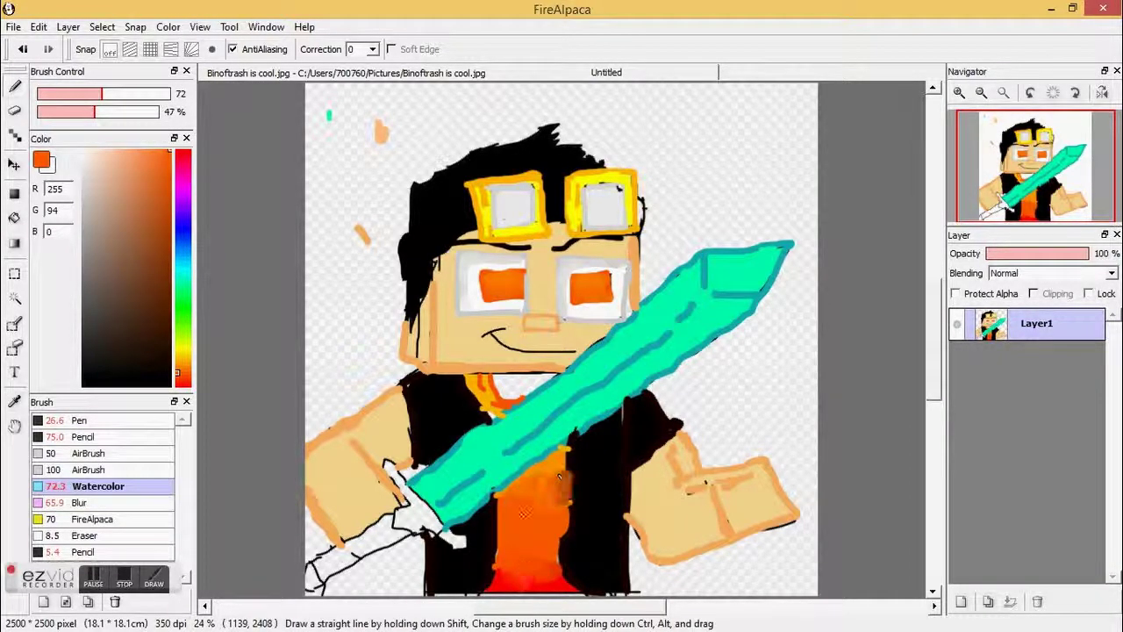
pyautogui.click(181, 384)
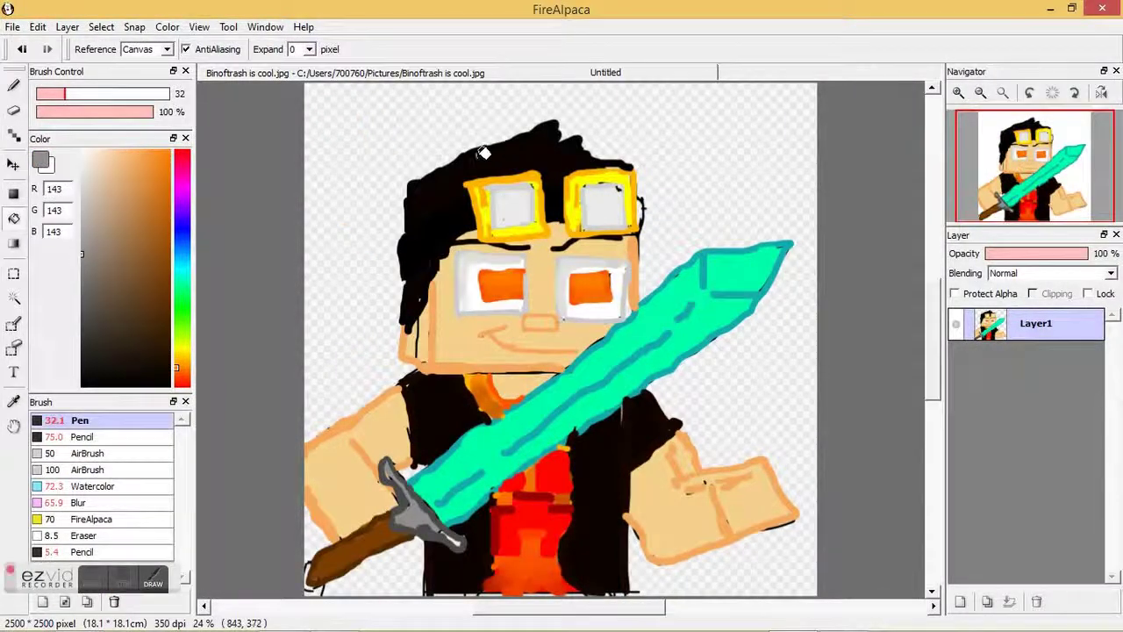
# Sample the sword guard's gray (R 143, G 143, B 143) and touch up the guard with the Pen.
pyautogui.click(13, 401)
pyautogui.click(412, 514)
pyautogui.click(13, 86)
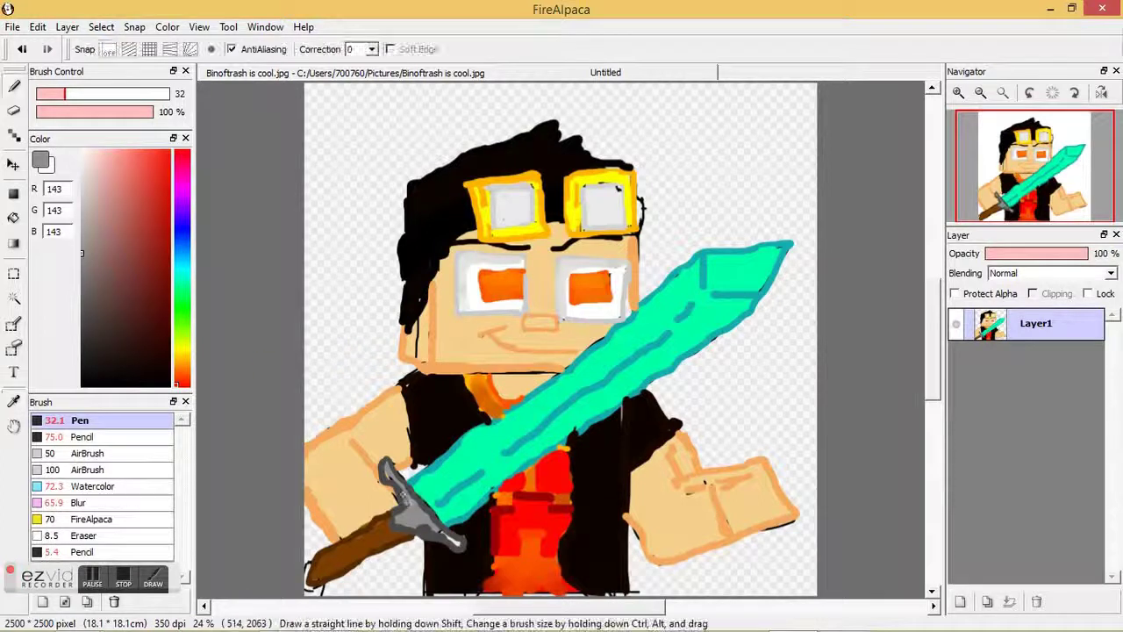
# Shade along the sword blade with blue (R 0, G 144, B 224) using the Watercolor brush at size 72.
pyautogui.click(182, 253)
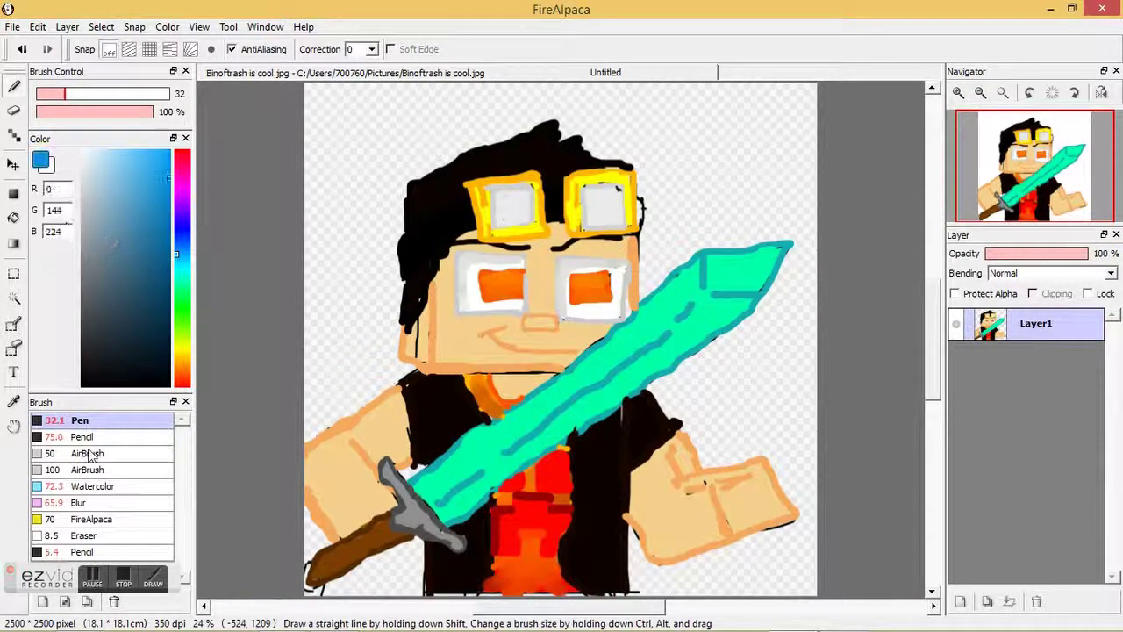
pyautogui.click(149, 486)
pyautogui.click(149, 502)
pyautogui.click(149, 486)
pyautogui.moveTo(518, 467); pyautogui.dragTo(752, 301)
# Paint white highlights along the blade and its tip with the AirBrush at size 100 and 20% opacity.
pyautogui.click(181, 264)
pyautogui.click(109, 150)
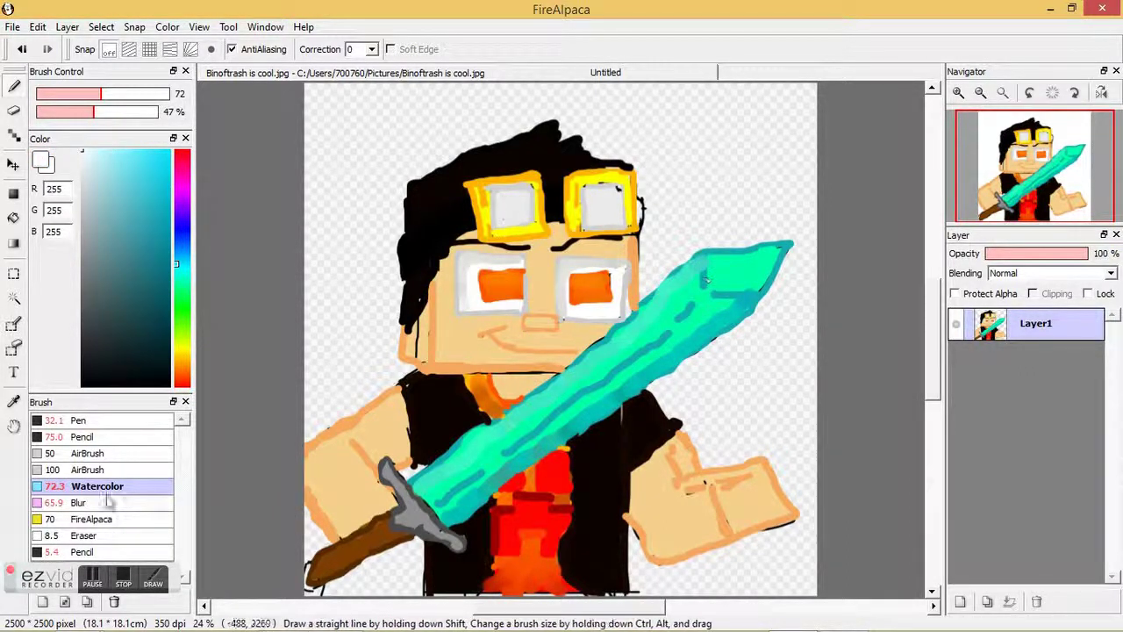
pyautogui.click(91, 470)
pyautogui.moveTo(746, 279)
pyautogui.mouseDown()
pyautogui.moveTo(706, 289)
pyautogui.moveTo(597, 386)
pyautogui.moveTo(714, 302)
pyautogui.mouseUp()
pyautogui.click(22, 50)
pyautogui.moveTo(626, 399)
pyautogui.mouseDown()
pyautogui.moveTo(660, 321)
pyautogui.moveTo(628, 355)
pyautogui.mouseUp()
pyautogui.moveTo(503, 476)
pyautogui.mouseDown()
pyautogui.moveTo(553, 431)
pyautogui.moveTo(449, 477)
pyautogui.mouseUp()
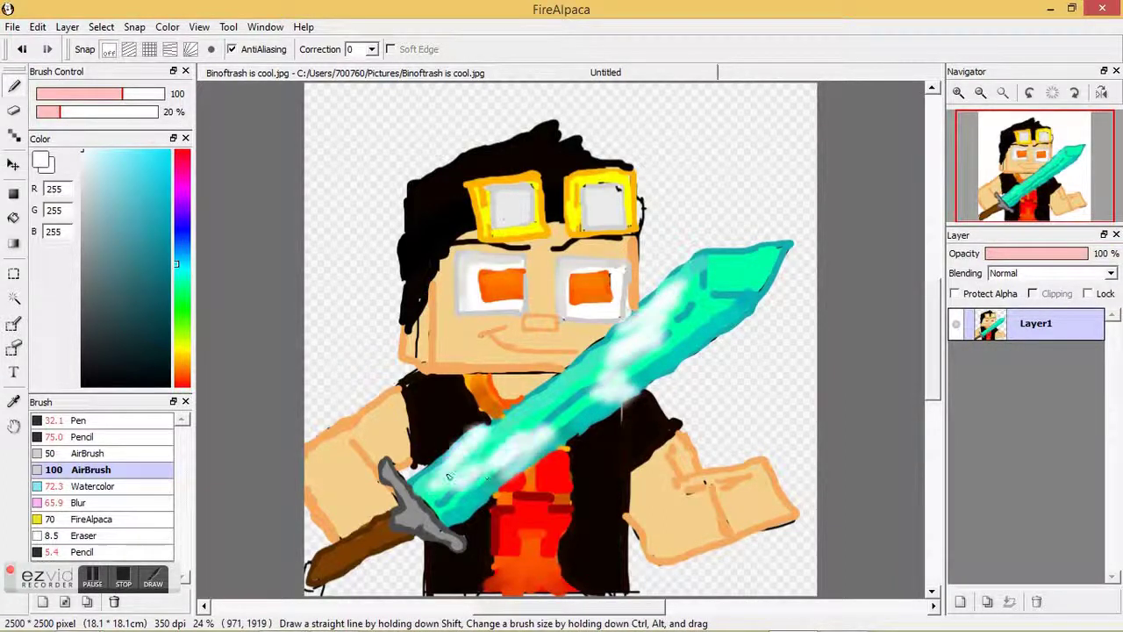
pyautogui.moveTo(770, 272)
pyautogui.mouseDown()
pyautogui.moveTo(771, 251)
pyautogui.moveTo(719, 263)
pyautogui.mouseUp()
pyautogui.moveTo(166, 285)
pyautogui.mouseDown()
pyautogui.moveTo(175, 293)
pyautogui.moveTo(152, 269)
pyautogui.mouseUp()
pyautogui.moveTo(730, 279)
pyautogui.mouseDown()
pyautogui.moveTo(711, 267)
pyautogui.moveTo(768, 264)
pyautogui.moveTo(731, 275)
pyautogui.mouseUp()
pyautogui.click(22, 49)
pyautogui.click(22, 49)
# Airbrush teal shading (R 0, G 184, B 160) and more white highlights along the length of the blade.
pyautogui.click(177, 273)
pyautogui.click(170, 215)
pyautogui.moveTo(645, 373); pyautogui.dragTo(458, 499)
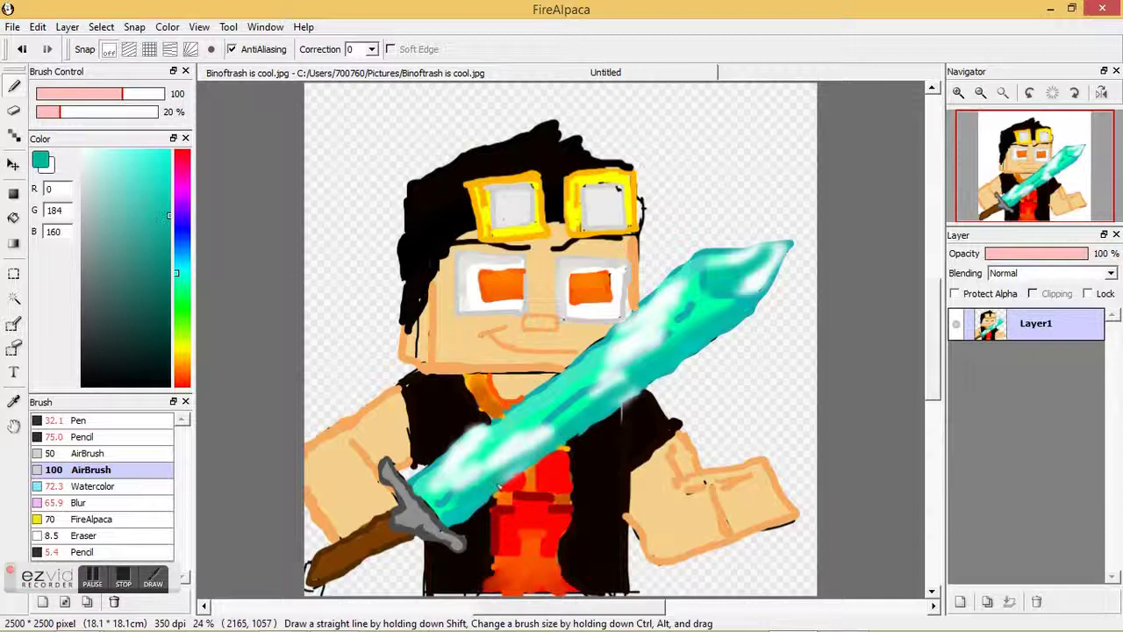
pyautogui.click(104, 153)
pyautogui.moveTo(483, 460); pyautogui.dragTo(691, 282)
pyautogui.moveTo(751, 319); pyautogui.dragTo(615, 401)
# Redraw the blade's outline and tip edges with the Pen in teal (R 18, G 173, B 173) sampled from the sword.
pyautogui.click(80, 421)
pyautogui.click(13, 401)
pyautogui.click(446, 458)
pyautogui.moveTo(411, 465)
pyautogui.mouseDown()
pyautogui.moveTo(561, 379)
pyautogui.moveTo(697, 257)
pyautogui.mouseUp()
pyautogui.moveTo(791, 242)
pyautogui.mouseDown()
pyautogui.moveTo(700, 351)
pyautogui.moveTo(463, 526)
pyautogui.moveTo(552, 417)
pyautogui.moveTo(715, 293)
pyautogui.mouseUp()
# Sample the skin outline color (R 245, G 168, B 92) and airbrush shading at size 100 over both arms and the face.
pyautogui.click(13, 400)
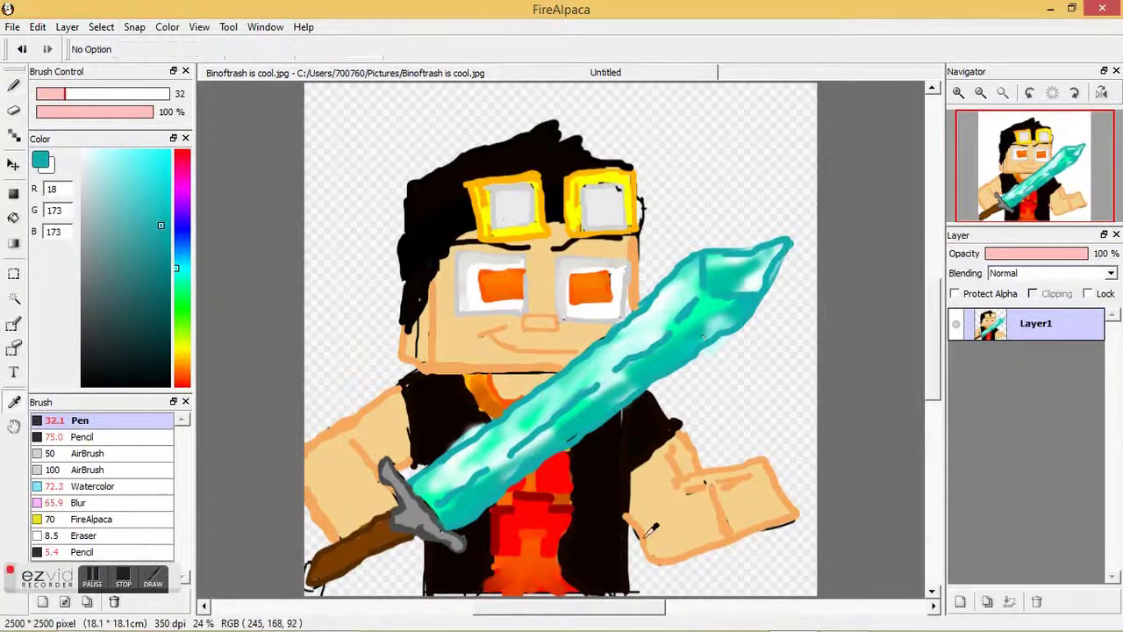
pyautogui.click(647, 535)
pyautogui.click(99, 454)
pyautogui.click(98, 469)
pyautogui.click(13, 86)
pyautogui.moveTo(325, 474); pyautogui.dragTo(318, 496)
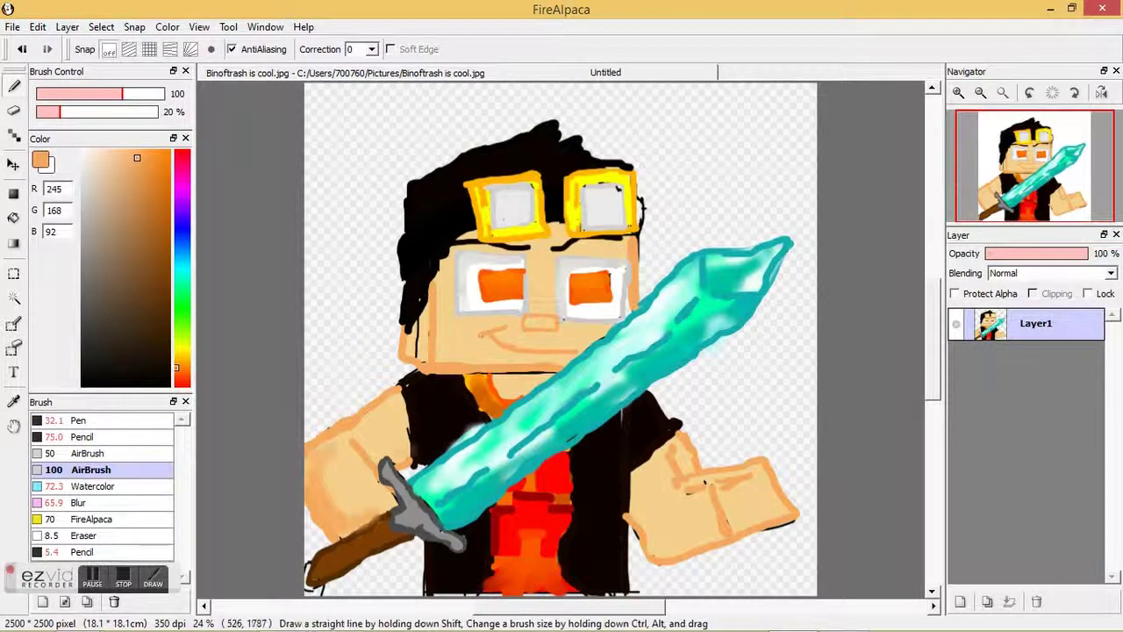
pyautogui.moveTo(412, 448); pyautogui.dragTo(400, 403)
pyautogui.moveTo(636, 509); pyautogui.dragTo(704, 548)
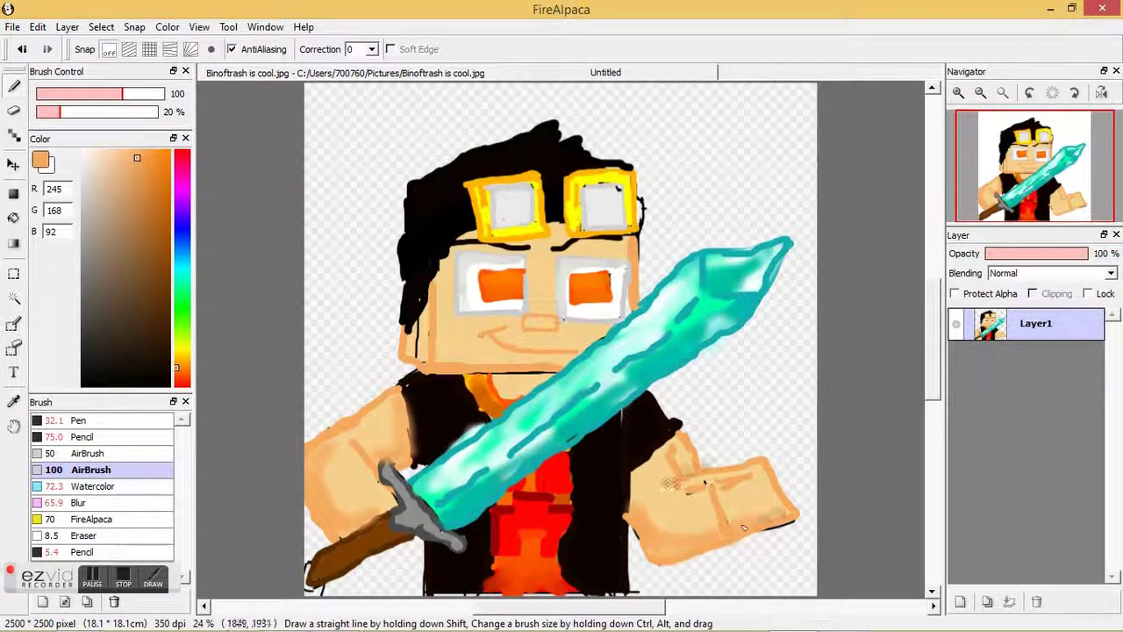
pyautogui.moveTo(496, 386); pyautogui.dragTo(436, 354)
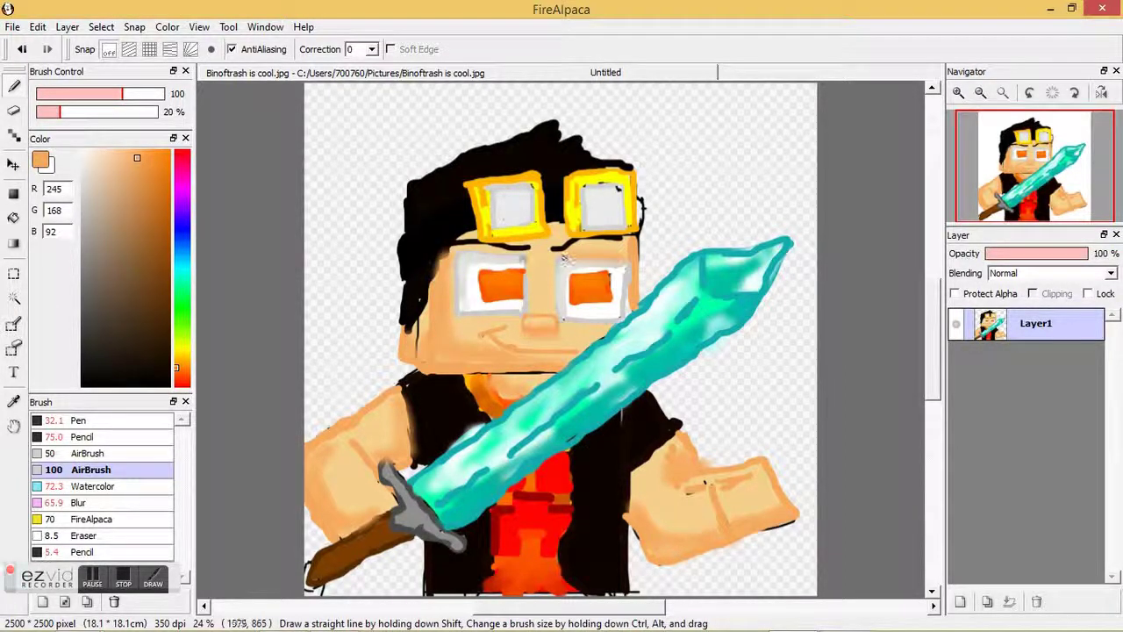
# Airbrush shading on the sword's handle and guard and on the eye whites, and pick orange (R 250, G 126, B 0) for the irises.
pyautogui.click(165, 308)
pyautogui.click(81, 312)
pyautogui.click(83, 164)
pyautogui.moveTo(151, 192); pyautogui.dragTo(169, 154)
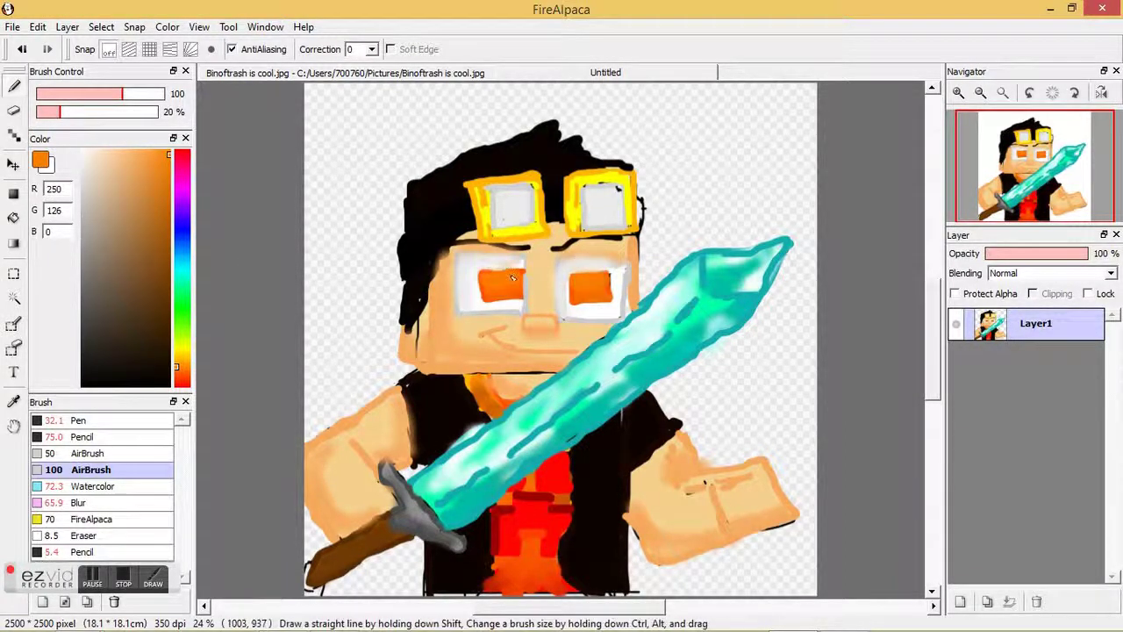
# Airbrush the hair with black and brown (R 94, G 48, B 0), and pick dark brown (R 29, G 14, B 0) for the vest.
pyautogui.moveTo(93, 375); pyautogui.dragTo(206, 404)
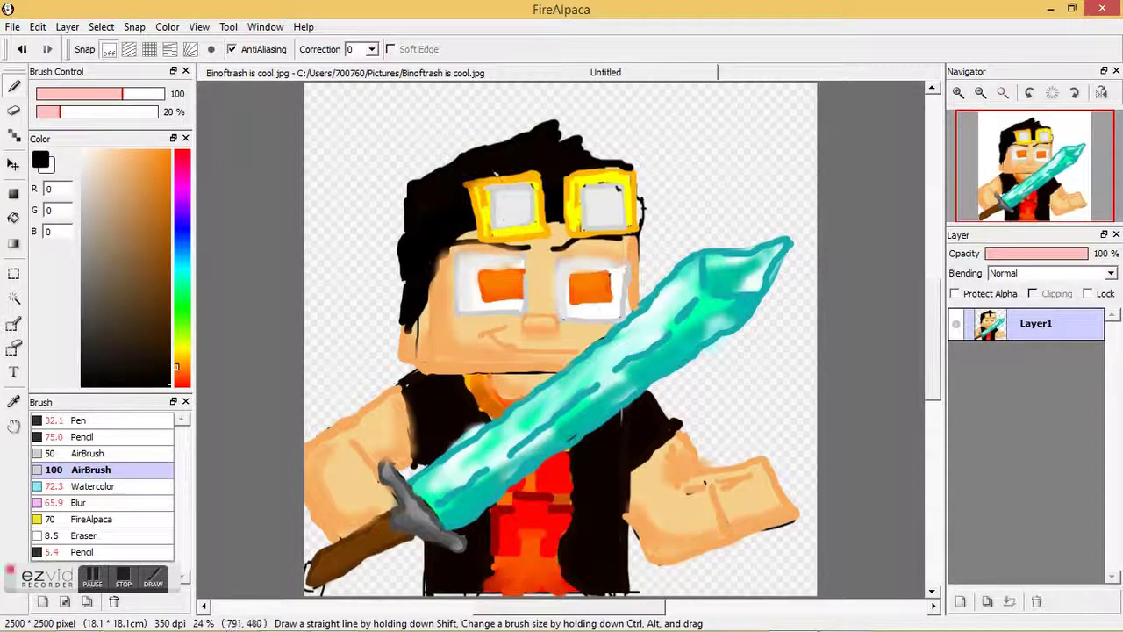
pyautogui.moveTo(494, 175); pyautogui.dragTo(631, 166)
pyautogui.click(169, 299)
pyautogui.moveTo(416, 188)
pyautogui.mouseDown()
pyautogui.moveTo(486, 162)
pyautogui.moveTo(628, 159)
pyautogui.mouseUp()
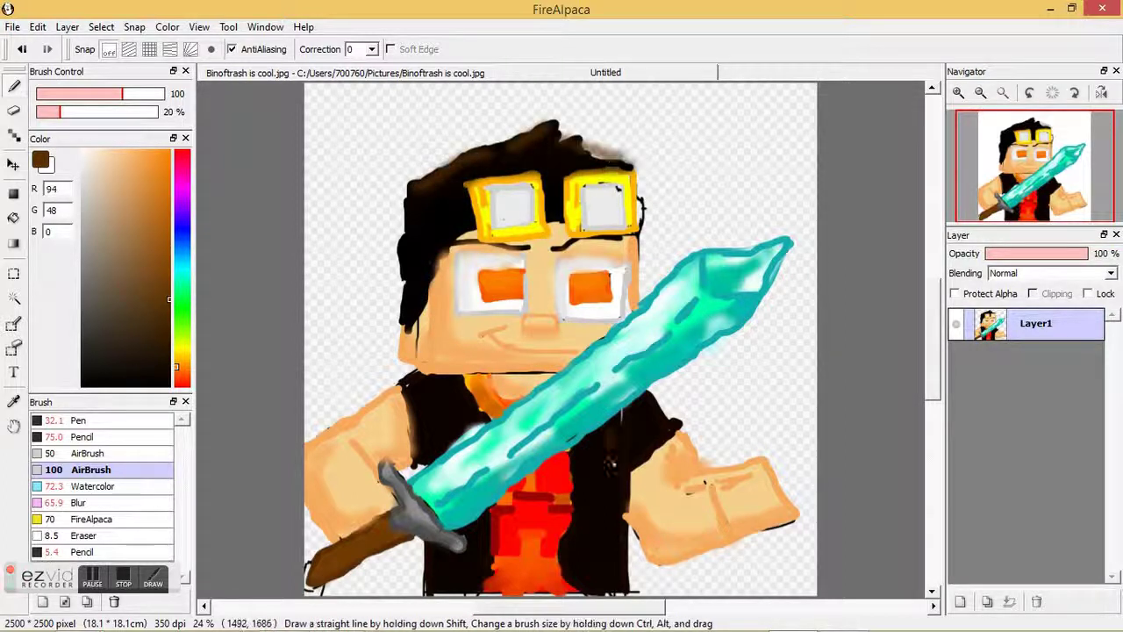
pyautogui.click(169, 359)
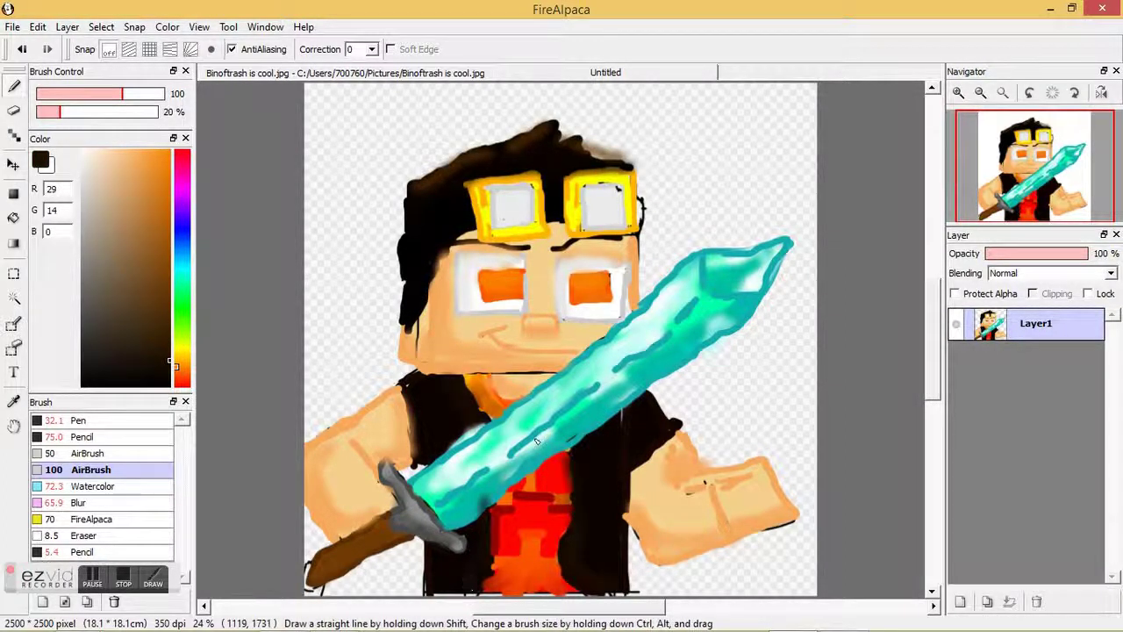
# Airbrush the goggle frames with their sampled gold (R 254, G 178, B 4) and undo the stray background stroke.
pyautogui.keyDown('alt'); pyautogui.click(514, 226); pyautogui.keyUp('alt')
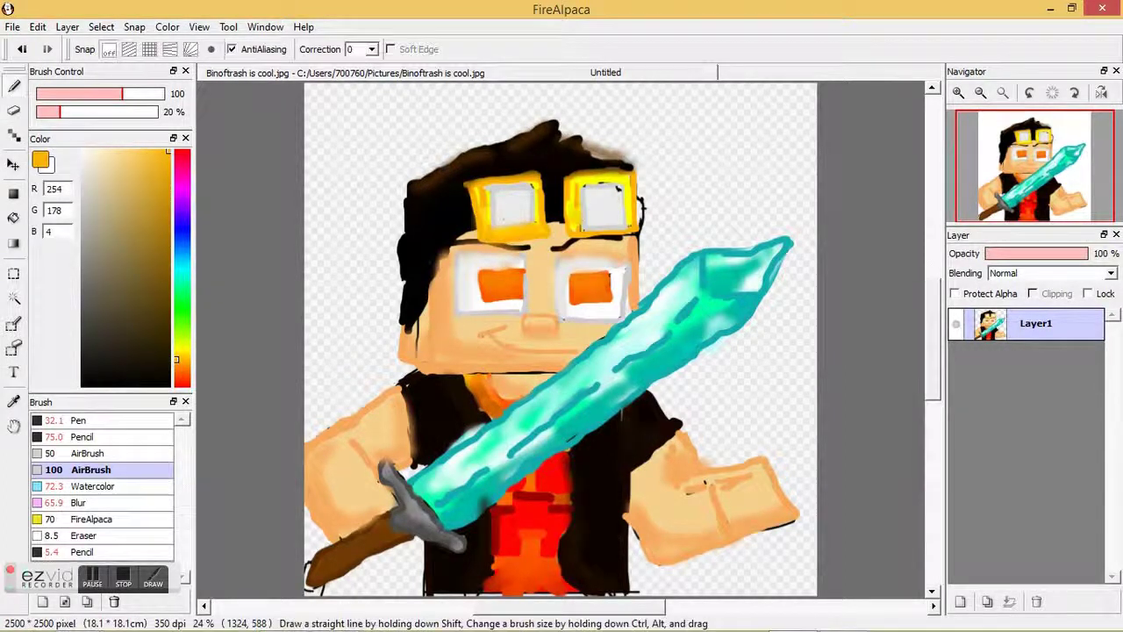
pyautogui.moveTo(313, 344)
pyautogui.mouseDown()
pyautogui.moveTo(355, 341)
pyautogui.moveTo(351, 366)
pyautogui.moveTo(395, 365)
pyautogui.mouseUp()
pyautogui.click(22, 49)
pyautogui.click(22, 49)
# Draw gray (R 152, G 152, B 152) brick wall lines behind the character on both sides with the Pen at size 32.
pyautogui.click(81, 420)
pyautogui.click(82, 245)
pyautogui.moveTo(301, 346); pyautogui.dragTo(346, 344)
pyautogui.moveTo(697, 356); pyautogui.dragTo(816, 366)
pyautogui.moveTo(799, 364)
pyautogui.mouseDown()
pyautogui.moveTo(710, 403)
pyautogui.moveTo(707, 357)
pyautogui.mouseUp()
pyautogui.moveTo(721, 407); pyautogui.dragTo(684, 431)
pyautogui.moveTo(755, 431)
pyautogui.mouseDown()
pyautogui.moveTo(808, 384)
pyautogui.moveTo(807, 370)
pyautogui.mouseUp()
pyautogui.moveTo(761, 431); pyautogui.dragTo(821, 459)
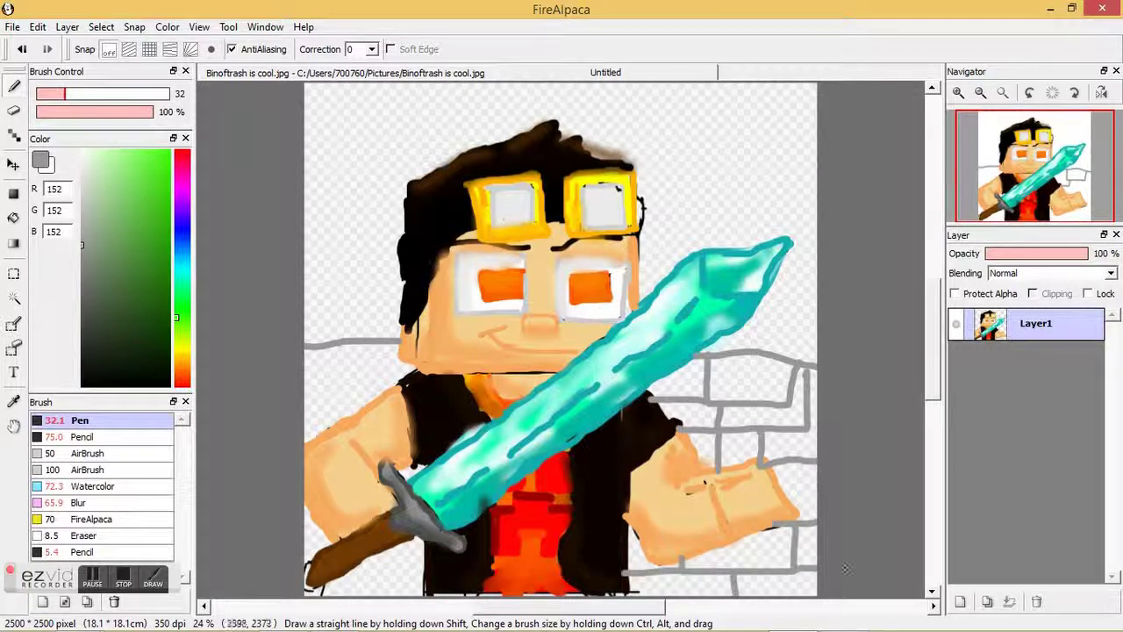
pyautogui.moveTo(326, 576); pyautogui.dragTo(393, 570)
pyautogui.moveTo(358, 367); pyautogui.dragTo(304, 363)
# Fill the bricks beside the sword-holding arm with light gray (R 185, G 185, B 185) using the Bucket tool.
pyautogui.click(83, 215)
pyautogui.click(14, 217)
pyautogui.click(332, 354)
pyautogui.click(379, 350)
pyautogui.click(377, 375)
pyautogui.click(322, 411)
pyautogui.click(355, 406)
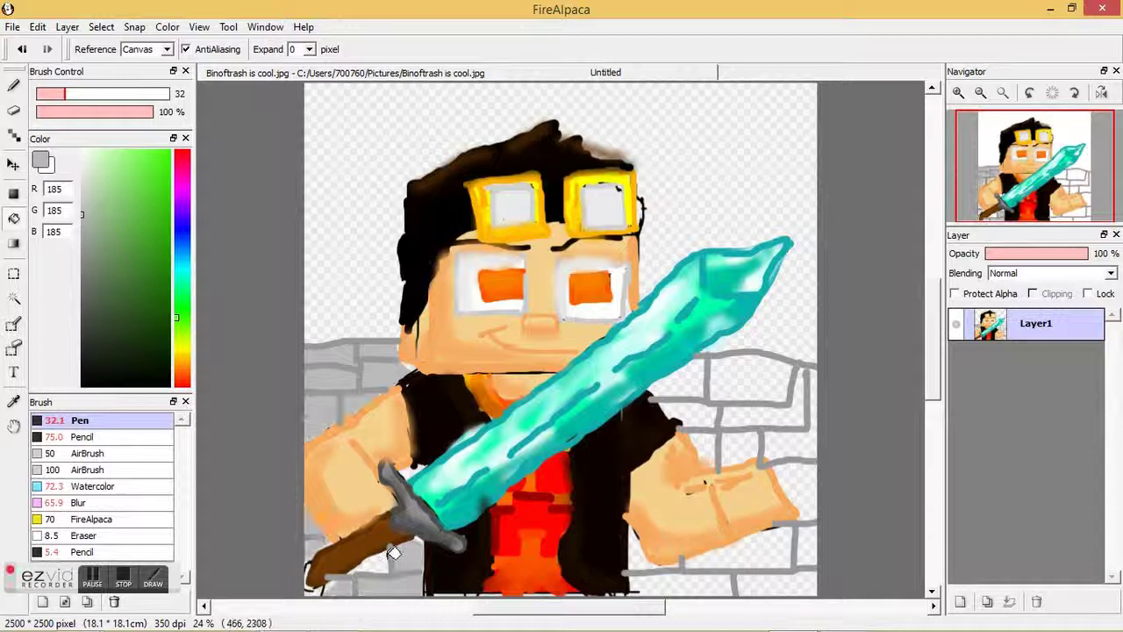
pyautogui.click(375, 561)
# Fill the bricks around the character's open hand with the same light gray.
pyautogui.click(676, 586)
pyautogui.click(750, 551)
pyautogui.click(798, 568)
pyautogui.click(788, 446)
pyautogui.click(757, 388)
pyautogui.click(688, 384)
pyautogui.click(711, 442)
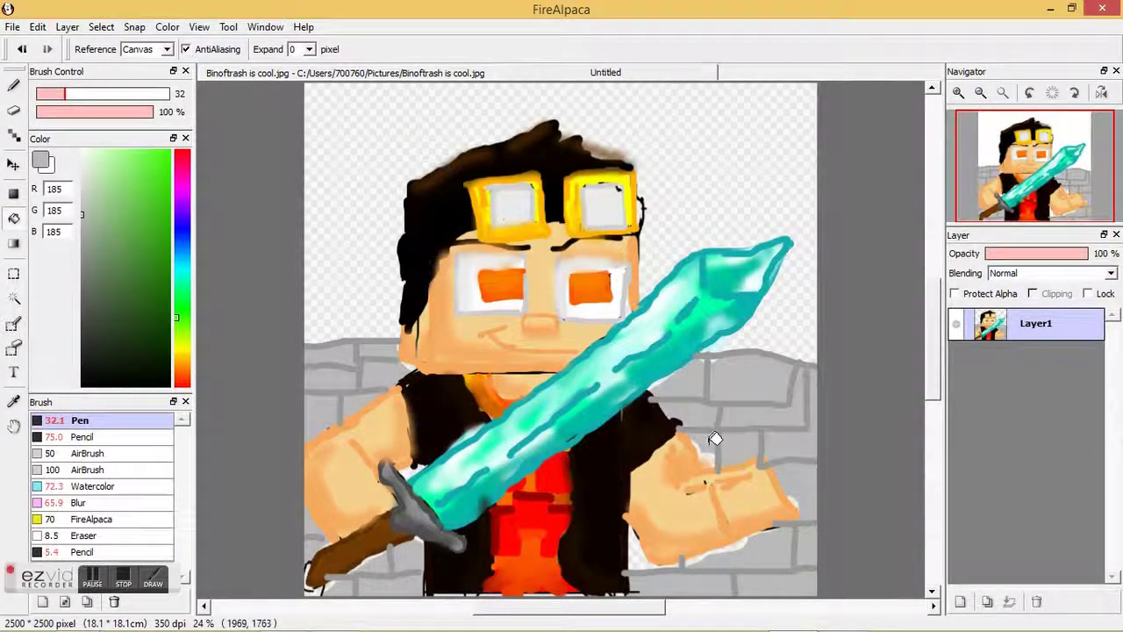
# Draw a darker gray wall-top line across the background on both sides of the hair with the Pen.
pyautogui.click(14, 85)
pyautogui.click(82, 282)
pyautogui.moveTo(303, 163); pyautogui.dragTo(461, 156)
pyautogui.moveTo(618, 157); pyautogui.dragTo(818, 176)
# Airbrush blue and paler streaks across the sky above the wall-top line at size 124.
pyautogui.click(184, 257)
pyautogui.click(142, 179)
pyautogui.click(91, 470)
pyautogui.moveTo(325, 118)
pyautogui.mouseDown()
pyautogui.moveTo(771, 123)
pyautogui.moveTo(316, 141)
pyautogui.mouseUp()
pyautogui.moveTo(316, 140)
pyautogui.mouseDown()
pyautogui.moveTo(553, 110)
pyautogui.moveTo(808, 142)
pyautogui.mouseUp()
pyautogui.click(115, 155)
pyautogui.click(86, 155)
pyautogui.moveTo(333, 101)
pyautogui.mouseDown()
pyautogui.moveTo(474, 131)
pyautogui.moveTo(649, 105)
pyautogui.moveTo(794, 145)
pyautogui.mouseUp()
# Add light blue (R 58, G 182, B 245) and dark blue airbrush strokes across the sky.
pyautogui.click(157, 154)
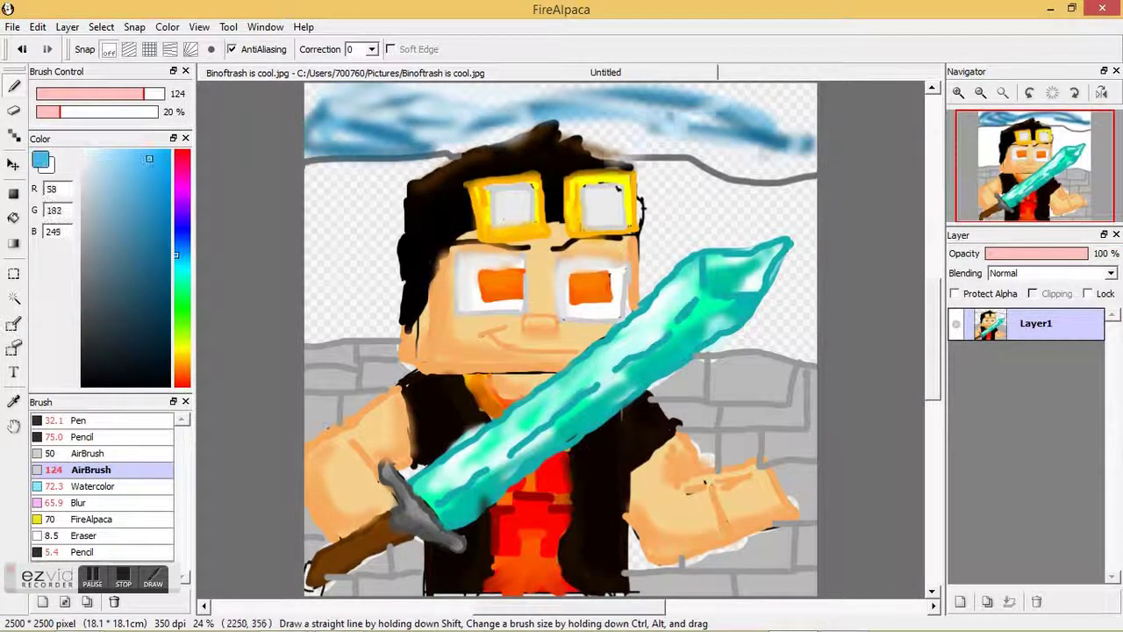
pyautogui.moveTo(619, 141); pyautogui.dragTo(794, 167)
pyautogui.click(170, 327)
pyautogui.moveTo(314, 99)
pyautogui.mouseDown()
pyautogui.moveTo(516, 114)
pyautogui.moveTo(807, 101)
pyautogui.mouseUp()
# Layer purple and teal airbrush tones into the sky above the wall.
pyautogui.click(181, 231)
pyautogui.click(143, 256)
pyautogui.click(85, 171)
pyautogui.click(182, 268)
pyautogui.click(136, 228)
pyautogui.moveTo(320, 94); pyautogui.dragTo(456, 131)
pyautogui.moveTo(456, 132); pyautogui.dragTo(588, 109)
pyautogui.moveTo(790, 160); pyautogui.dragTo(800, 167)
# Airbrush bright cyan across the sky and add white cloud patches.
pyautogui.click(169, 150)
pyautogui.moveTo(335, 101)
pyautogui.mouseDown()
pyautogui.moveTo(336, 128)
pyautogui.moveTo(772, 153)
pyautogui.moveTo(625, 114)
pyautogui.moveTo(302, 143)
pyautogui.moveTo(733, 123)
pyautogui.moveTo(737, 93)
pyautogui.mouseUp()
pyautogui.click(82, 152)
pyautogui.moveTo(734, 131); pyautogui.dragTo(618, 107)
pyautogui.moveTo(399, 121)
pyautogui.mouseDown()
pyautogui.moveTo(377, 118)
pyautogui.moveTo(393, 121)
pyautogui.mouseUp()
# Fill the upper background on both sides of the head with dark gray (R 98, G 98, B 98), undoing the stray airbrush stroke.
pyautogui.click(81, 295)
pyautogui.click(13, 218)
pyautogui.click(364, 233)
pyautogui.click(686, 192)
pyautogui.click(13, 85)
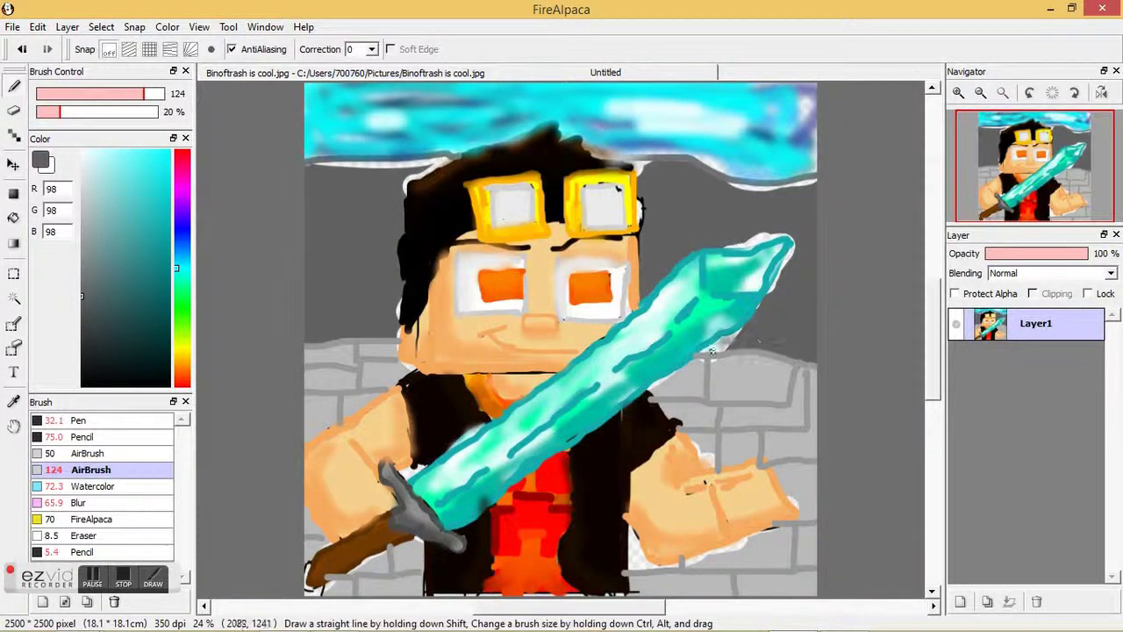
pyautogui.hotkey('ctrl', 'z')
# Cover the white gaps around the sword tip and hair with the dark gray Pen, enlarging it to size 45.
pyautogui.click(79, 420)
pyautogui.moveTo(738, 249); pyautogui.dragTo(773, 235)
pyautogui.click(78, 94)
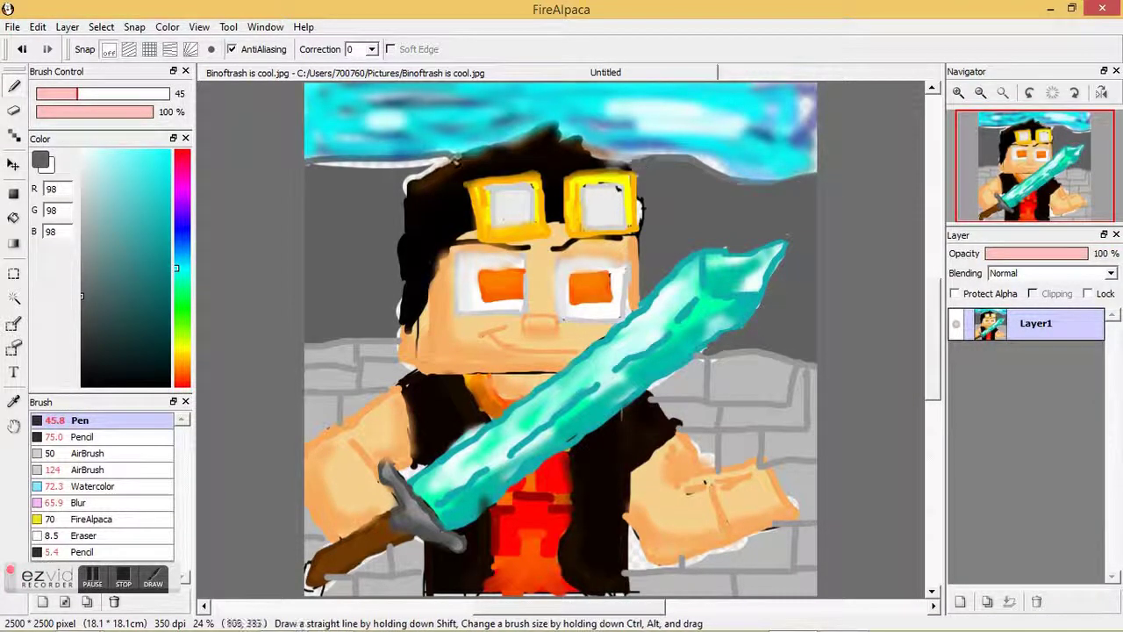
# Draw brick lines on the upper wall on both sides of the head in darker gray (R 56, G 56, B 56) with the Pen at size 17.
pyautogui.click(83, 335)
pyautogui.moveTo(350, 339)
pyautogui.mouseDown()
pyautogui.moveTo(307, 303)
pyautogui.moveTo(373, 309)
pyautogui.moveTo(399, 306)
pyautogui.mouseUp()
pyautogui.hotkey('ctrl', 'z')
pyautogui.click(50, 94)
pyautogui.moveTo(307, 249); pyautogui.dragTo(375, 247)
pyautogui.moveTo(366, 246); pyautogui.dragTo(367, 279)
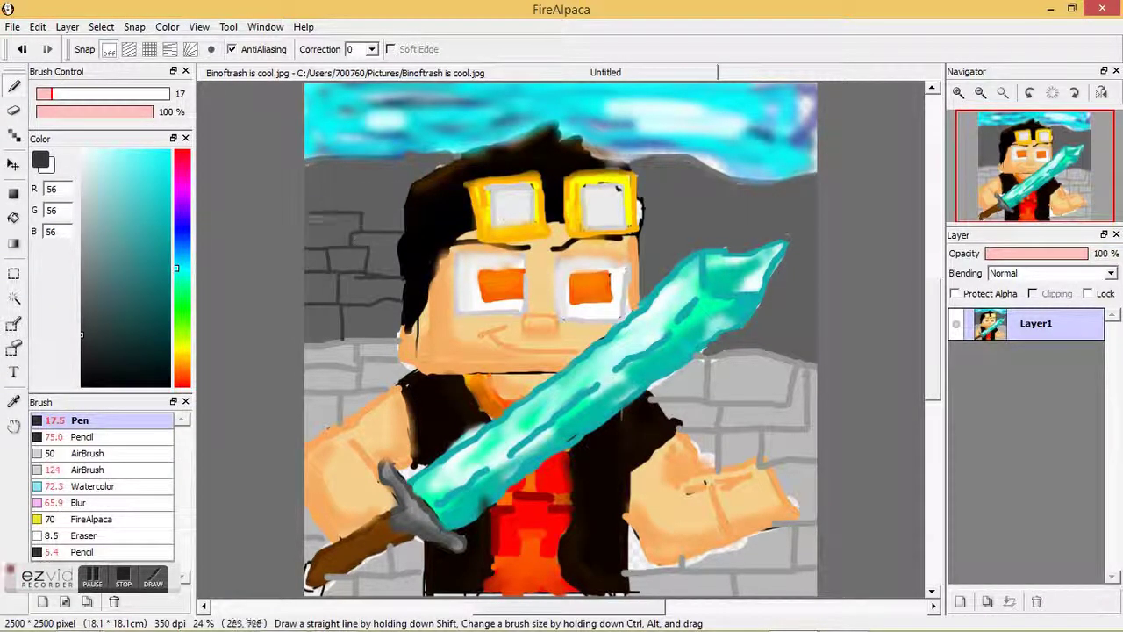
pyautogui.moveTo(360, 158); pyautogui.dragTo(359, 196)
pyautogui.moveTo(638, 258); pyautogui.dragTo(673, 257)
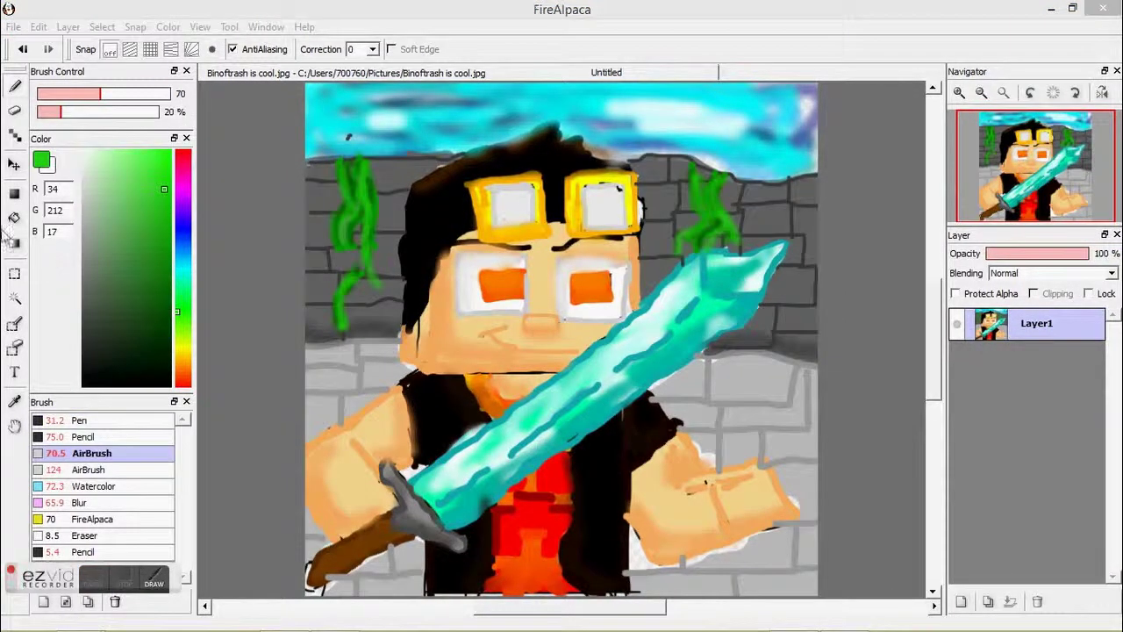
# Airbrush dark gray shading (R 35, G 35, B 35) over the upper wall's bricks on both sides at size 70.
pyautogui.keyDown('alt'); pyautogui.click(314, 303); pyautogui.keyUp('alt')
pyautogui.moveTo(314, 303)
pyautogui.mouseDown()
pyautogui.moveTo(389, 299)
pyautogui.moveTo(314, 248)
pyautogui.moveTo(315, 205)
pyautogui.moveTo(373, 175)
pyautogui.moveTo(316, 176)
pyautogui.mouseUp()
pyautogui.moveTo(649, 289)
pyautogui.mouseDown()
pyautogui.moveTo(670, 254)
pyautogui.moveTo(790, 327)
pyautogui.moveTo(810, 276)
pyautogui.mouseUp()
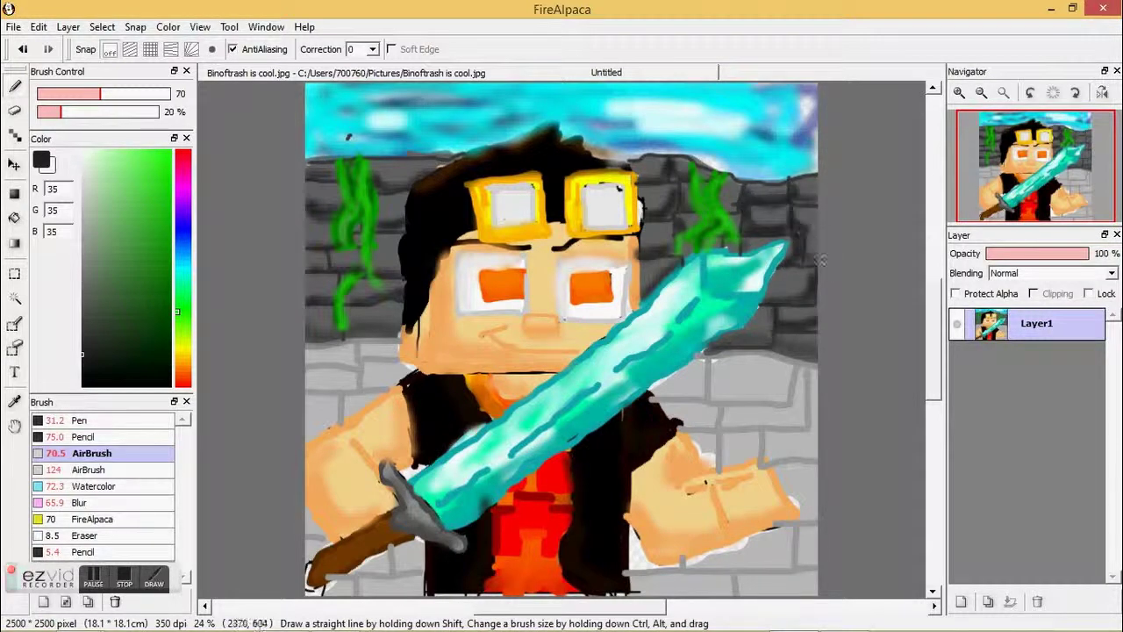
# Airbrush lighter gray highlights (R 126, G 127, B 126) onto the upper wall's bricks on both sides.
pyautogui.moveTo(85, 347); pyautogui.dragTo(84, 268)
pyautogui.moveTo(320, 210)
pyautogui.mouseDown()
pyautogui.moveTo(374, 161)
pyautogui.moveTo(336, 308)
pyautogui.mouseUp()
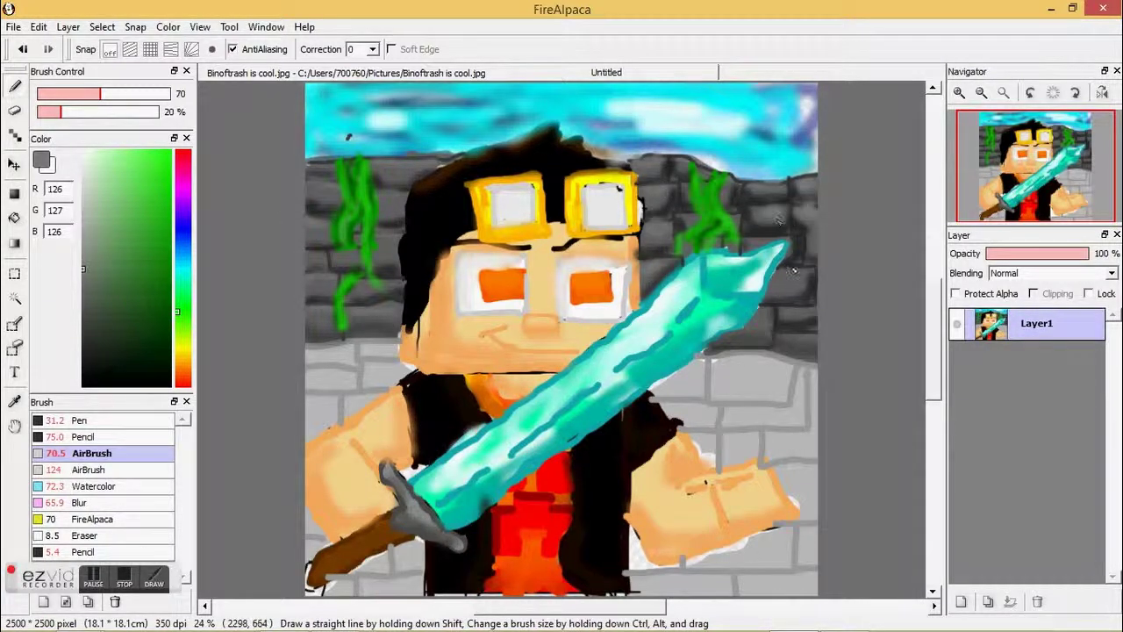
pyautogui.moveTo(794, 271); pyautogui.dragTo(761, 309)
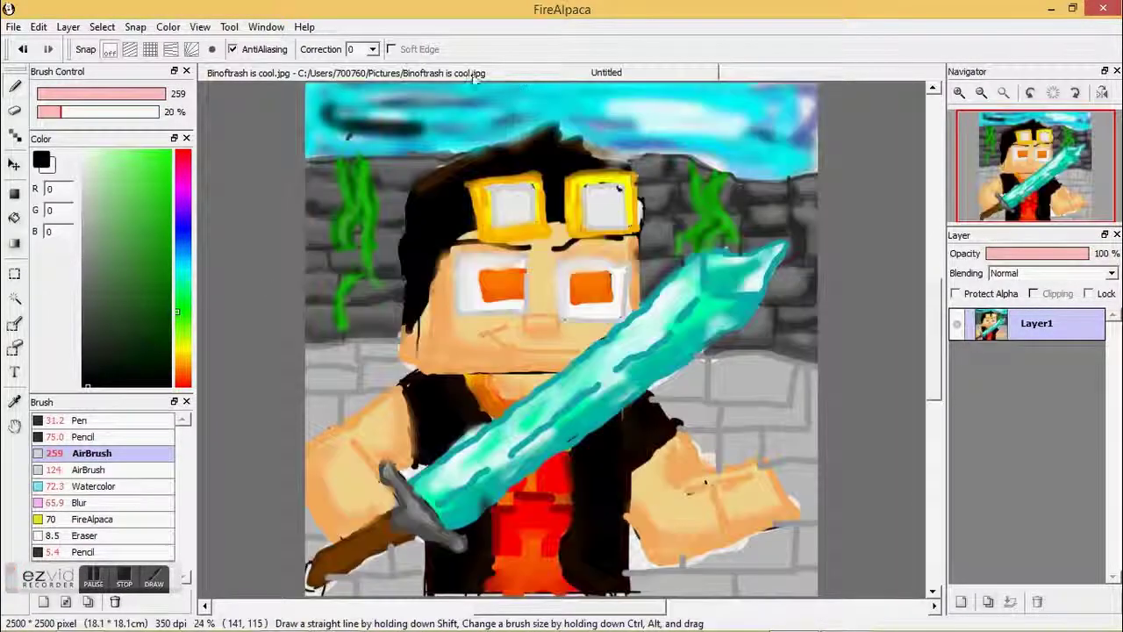
# Darken the whole sky with black using the AirBrush at size 259.
pyautogui.moveTo(421, 140)
pyautogui.mouseDown()
pyautogui.moveTo(324, 123)
pyautogui.moveTo(474, 105)
pyautogui.moveTo(330, 107)
pyautogui.moveTo(789, 132)
pyautogui.moveTo(702, 175)
pyautogui.moveTo(579, 123)
pyautogui.moveTo(309, 122)
pyautogui.moveTo(771, 106)
pyautogui.moveTo(754, 176)
pyautogui.moveTo(672, 143)
pyautogui.moveTo(400, 138)
pyautogui.mouseUp()
pyautogui.moveTo(461, 117)
pyautogui.mouseDown()
pyautogui.moveTo(571, 132)
pyautogui.moveTo(684, 96)
pyautogui.mouseUp()
# Airbrush a light gray haze (R 211, G 213, B 211) at 5% opacity over the lower walls and the character's edges.
pyautogui.click(84, 190)
pyautogui.moveTo(56, 113); pyautogui.dragTo(43, 113)
pyautogui.moveTo(342, 343)
pyautogui.mouseDown()
pyautogui.moveTo(335, 317)
pyautogui.moveTo(358, 373)
pyautogui.moveTo(346, 382)
pyautogui.mouseUp()
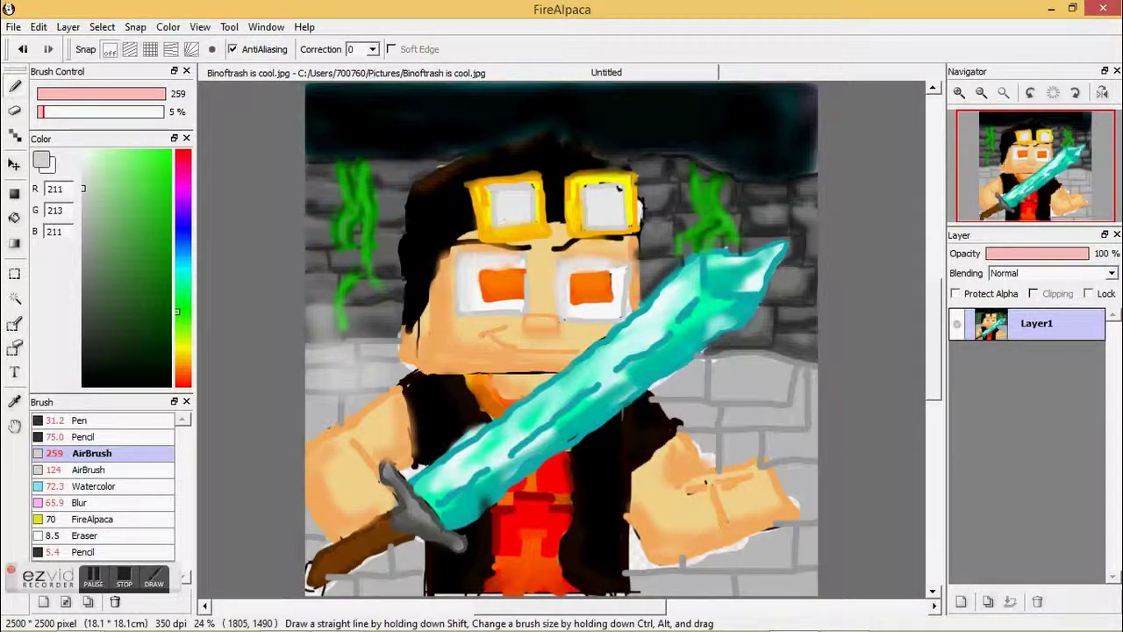
pyautogui.moveTo(825, 471); pyautogui.dragTo(654, 571)
pyautogui.moveTo(760, 565)
pyautogui.mouseDown()
pyautogui.moveTo(642, 408)
pyautogui.moveTo(428, 353)
pyautogui.moveTo(424, 285)
pyautogui.moveTo(584, 222)
pyautogui.moveTo(625, 240)
pyautogui.mouseUp()
pyautogui.moveTo(632, 549)
pyautogui.mouseDown()
pyautogui.moveTo(513, 583)
pyautogui.moveTo(394, 562)
pyautogui.moveTo(388, 548)
pyautogui.mouseUp()
pyautogui.moveTo(416, 453)
pyautogui.mouseDown()
pyautogui.moveTo(473, 431)
pyautogui.moveTo(423, 454)
pyautogui.mouseUp()
# Airbrush a darker gray haze over the character's hair edge, vest and lower body, and set the brush color to R 147, G 147, B 147.
pyautogui.click(84, 214)
pyautogui.moveTo(371, 400)
pyautogui.mouseDown()
pyautogui.moveTo(387, 385)
pyautogui.moveTo(411, 263)
pyautogui.moveTo(675, 414)
pyautogui.moveTo(413, 579)
pyautogui.mouseUp()
pyautogui.click(82, 250)
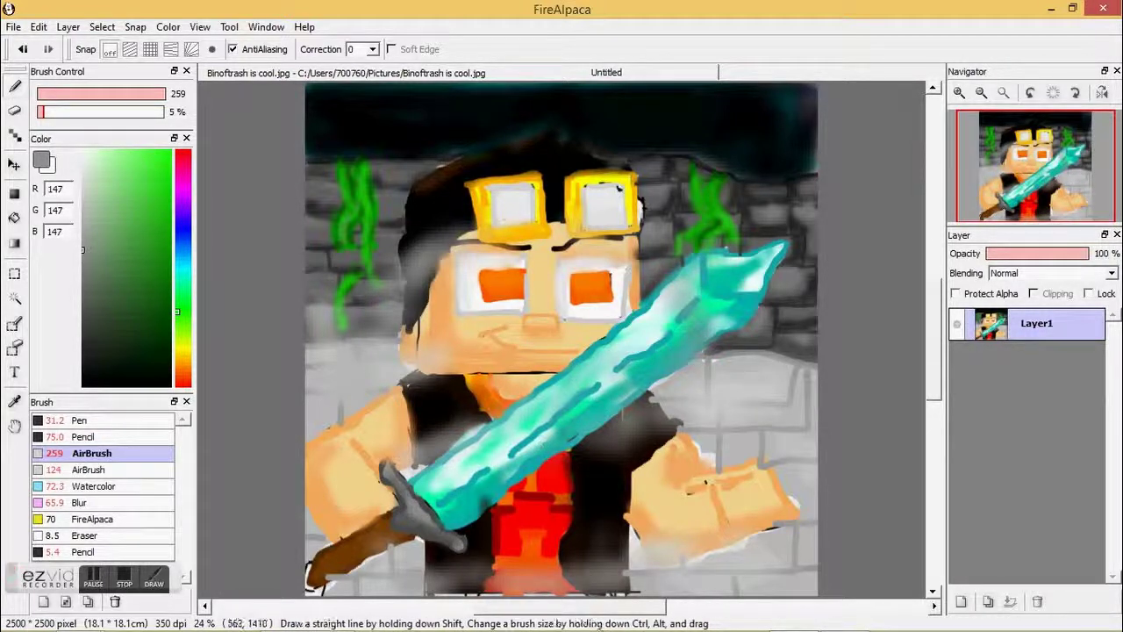
# Save the drawing as a new file named "Another Qdeanc", choosing its file type.
pyautogui.click(13, 28)
pyautogui.click(118, 151)
pyautogui.press('BackSpace')
pyautogui.click(137, 352)
pyautogui.click(149, 399)
pyautogui.click(171, 329)
pyautogui.write('Another Qdeanc')
pyautogui.press('Return')
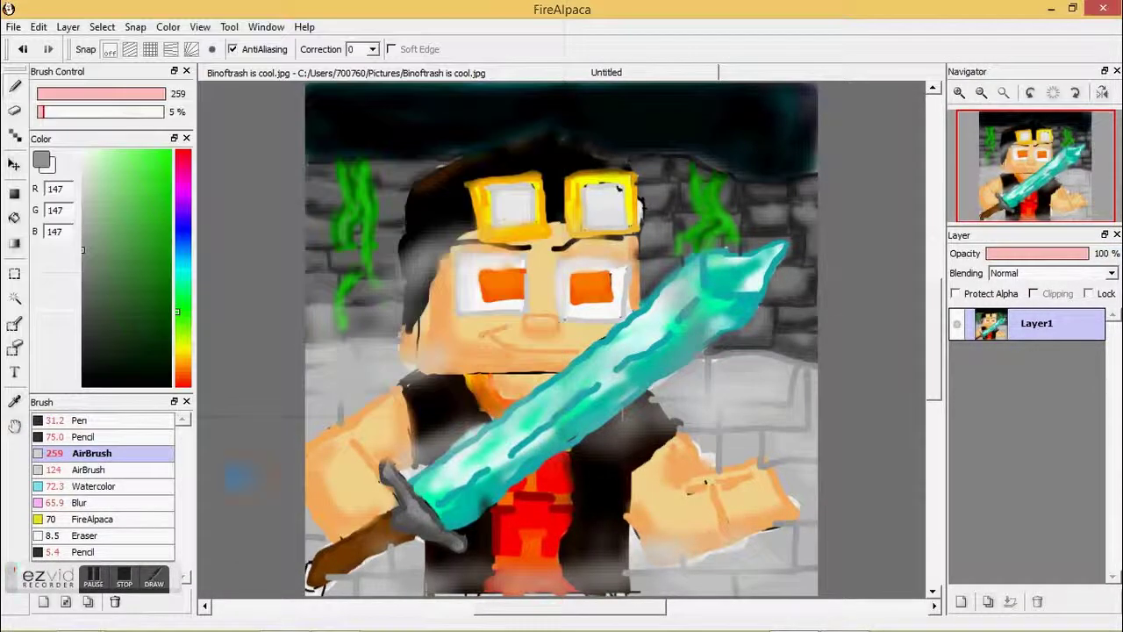